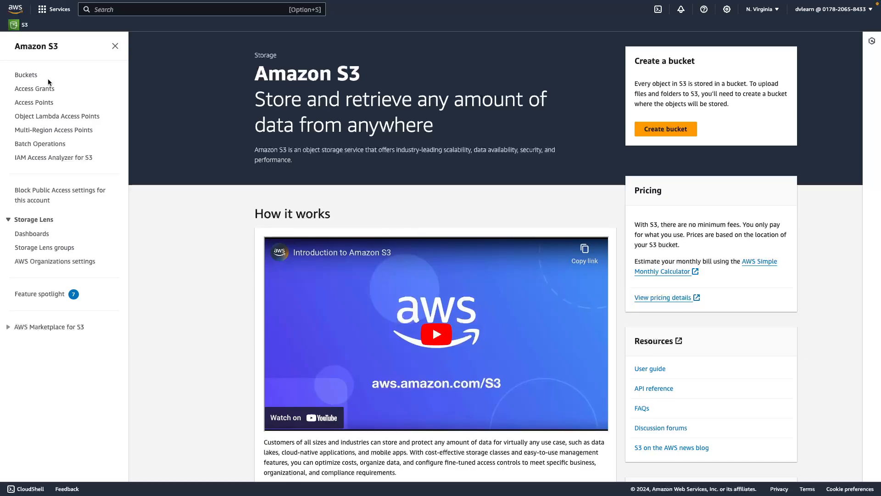
- Go to the list of S3 buckets and start creating a new bucket
{"action": "left_click", "coordinate": [152, 12]}
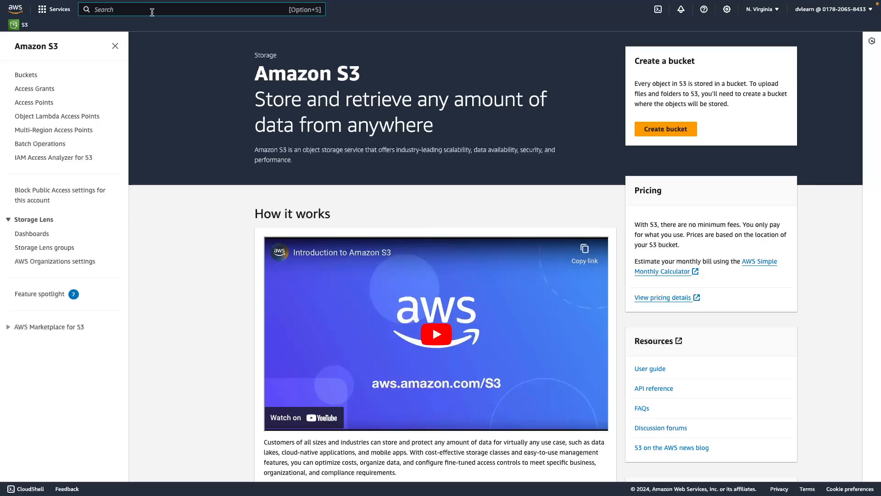
{"action": "scroll", "coordinate": [154, 36], "scroll_direction": "down", "scroll_amount": 1}
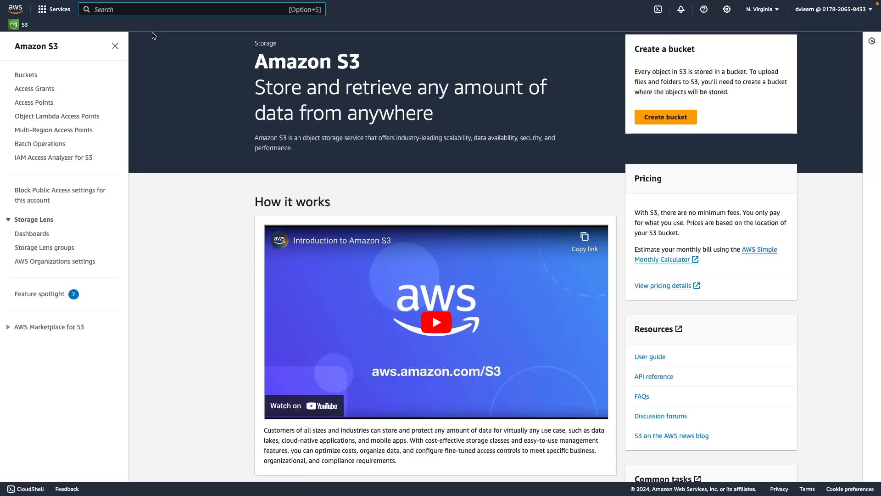
{"action": "left_click", "coordinate": [31, 77]}
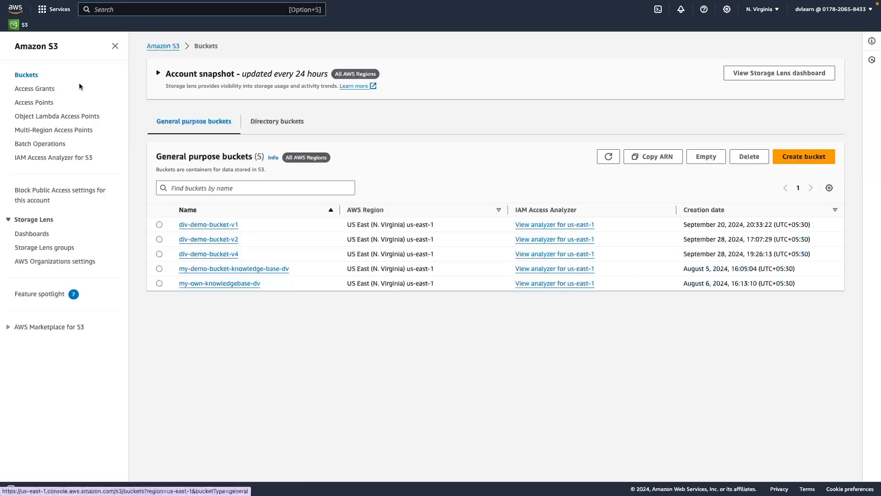
{"action": "left_click", "coordinate": [804, 158]}
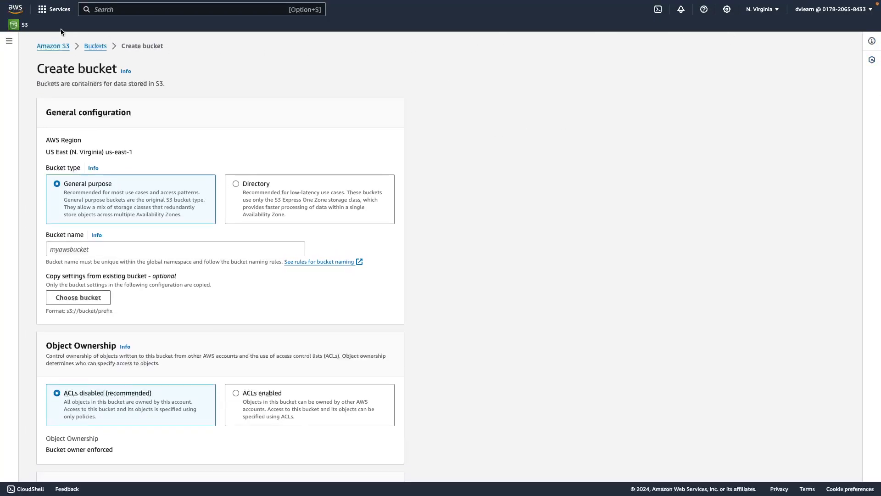
- Exit the browser's full-screen view and name the new general purpose bucket div-demo-bucket-v6
{"action": "mouse_move", "coordinate": [2, 1]}
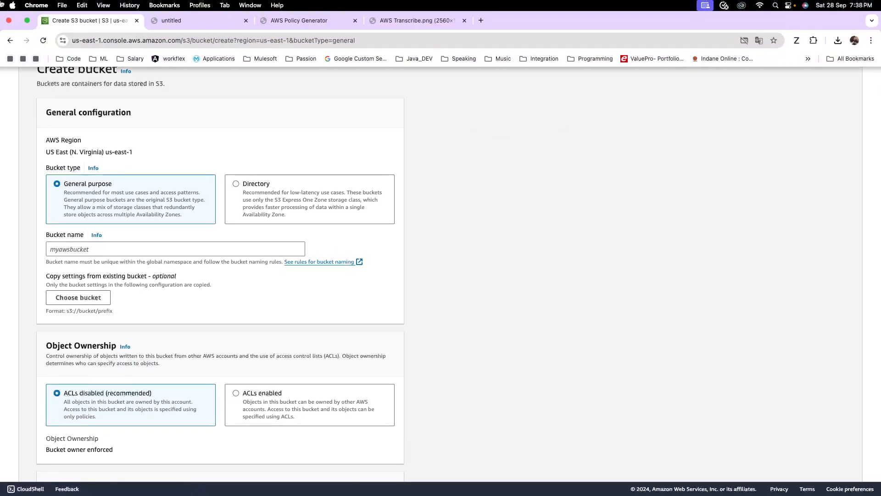
{"action": "left_click", "coordinate": [26, 21]}
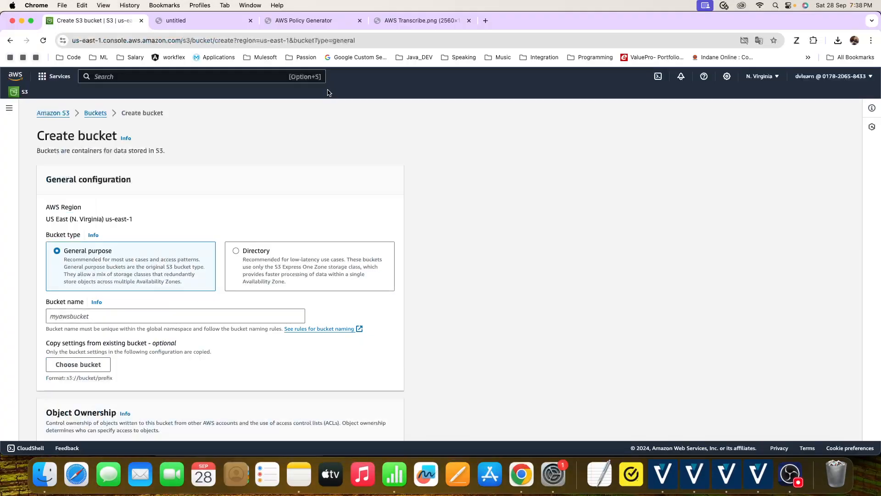
{"action": "scroll", "coordinate": [402, 125], "scroll_direction": "down", "scroll_amount": 1}
{"action": "left_click_drag", "start_coordinate": [120, 218], "coordinate": [42, 222]}
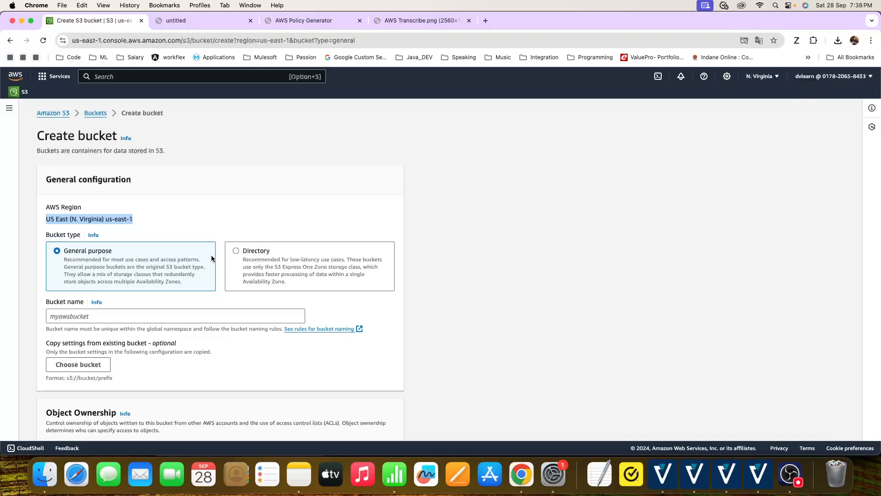
{"action": "left_click", "coordinate": [94, 317]}
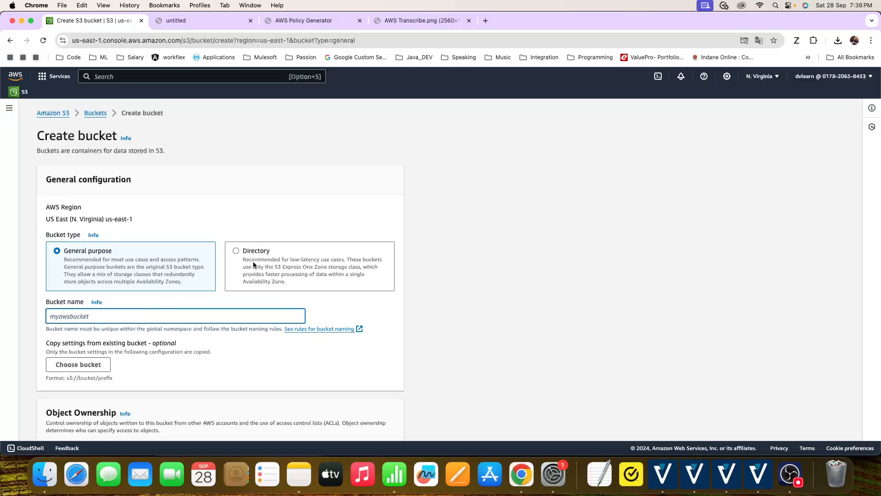
{"action": "type", "text": "di"}
{"action": "type", "text": "v-demo-bucket-v6"}
- Review the default ownership, public access, versioning and encryption settings, and create the bucket with them
{"action": "scroll", "coordinate": [164, 305], "scroll_direction": "down", "scroll_amount": 5}
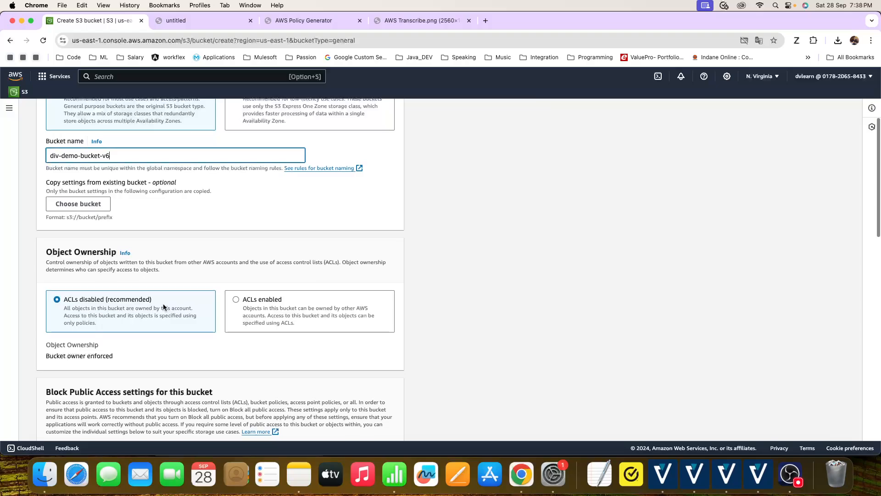
{"action": "scroll", "coordinate": [180, 192], "scroll_direction": "down", "scroll_amount": 3}
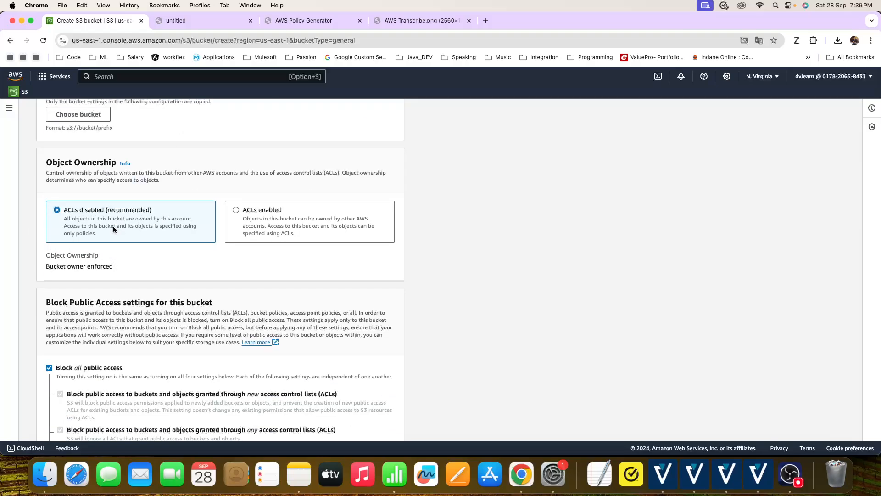
{"action": "scroll", "coordinate": [123, 227], "scroll_direction": "down", "scroll_amount": 4}
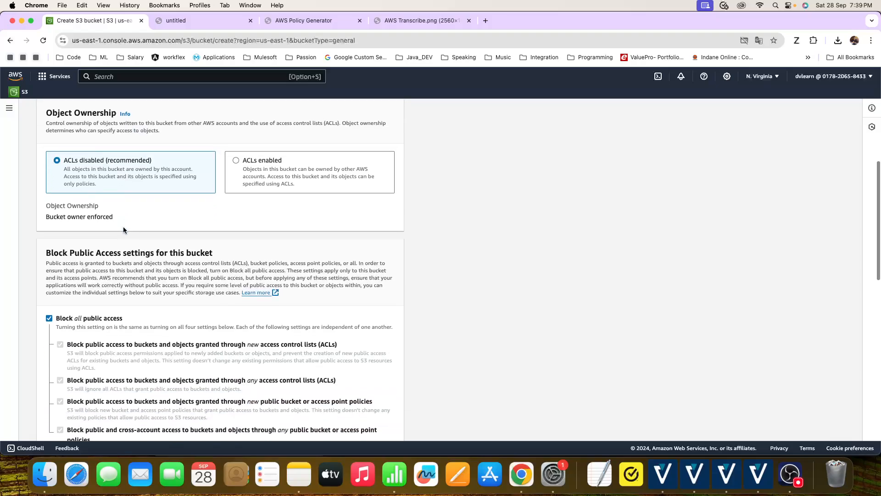
{"action": "scroll", "coordinate": [123, 227], "scroll_direction": "down", "scroll_amount": 2}
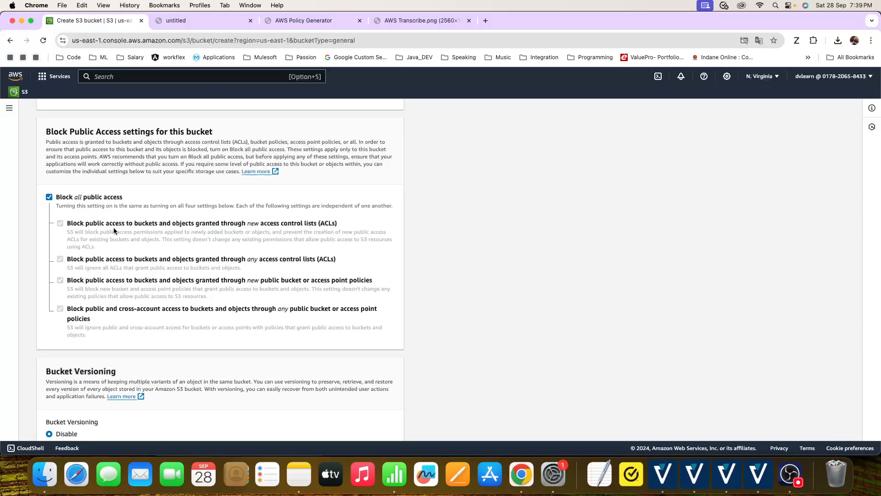
{"action": "scroll", "coordinate": [110, 228], "scroll_direction": "down", "scroll_amount": 13}
{"action": "scroll", "coordinate": [74, 172], "scroll_direction": "up", "scroll_amount": 6}
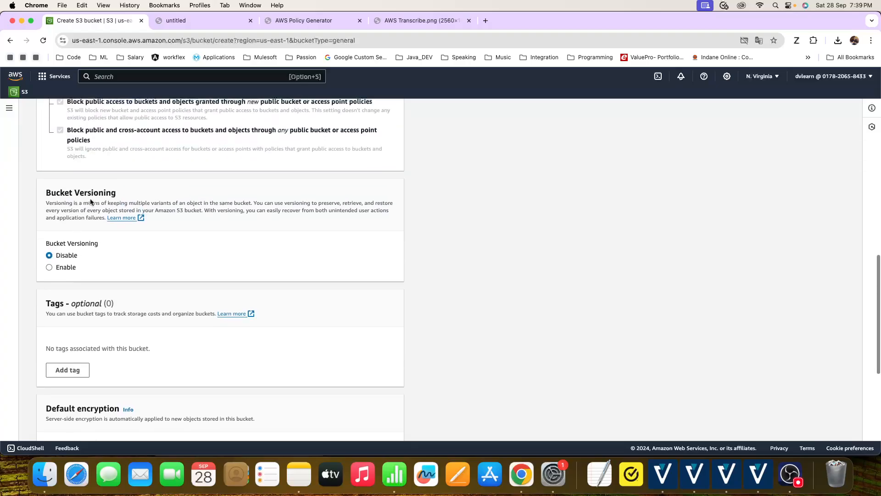
{"action": "scroll", "coordinate": [69, 201], "scroll_direction": "up", "scroll_amount": 1}
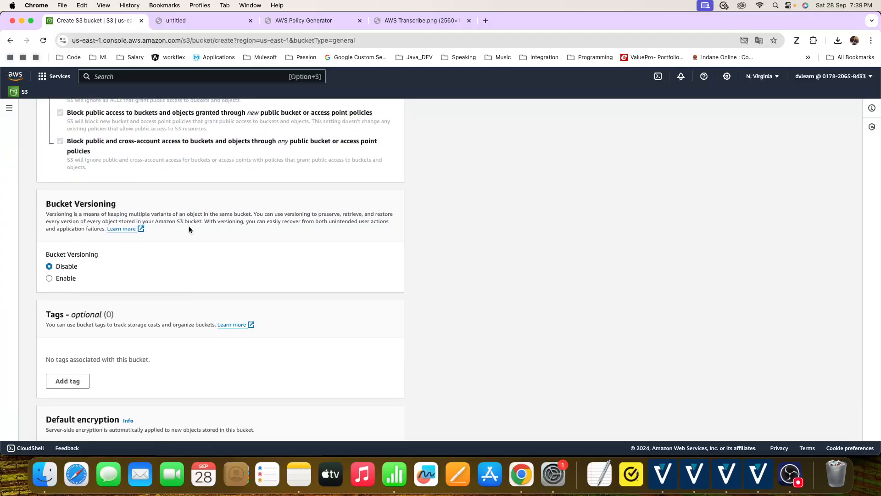
{"action": "scroll", "coordinate": [188, 226], "scroll_direction": "down", "scroll_amount": 10}
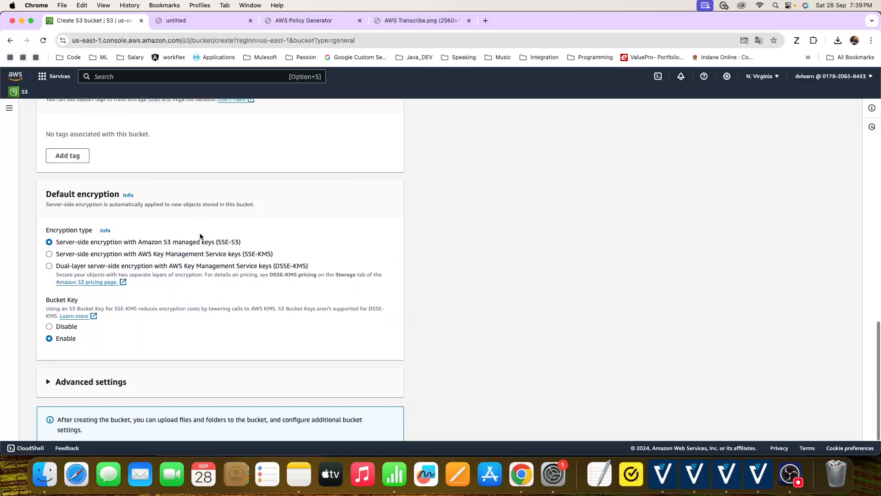
{"action": "left_click", "coordinate": [373, 423]}
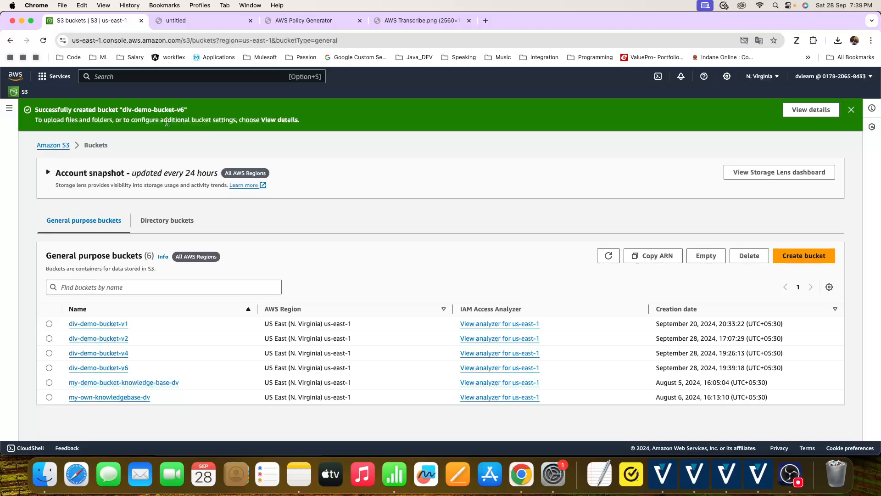
- Open div-demo-bucket-v6 and add Migrain_Doc_White_Paper.pdf from the Bin's RAG_POC folder in Finder to its upload list
{"action": "left_click", "coordinate": [98, 368]}
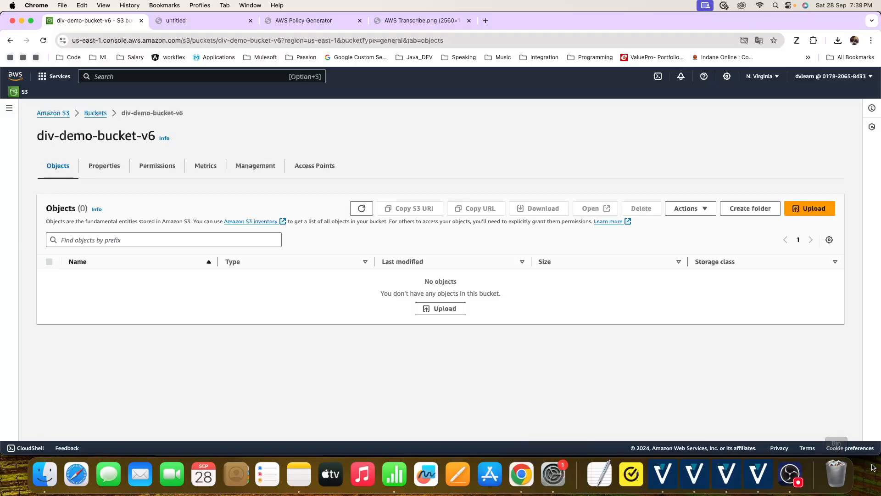
{"action": "left_click", "coordinate": [838, 471]}
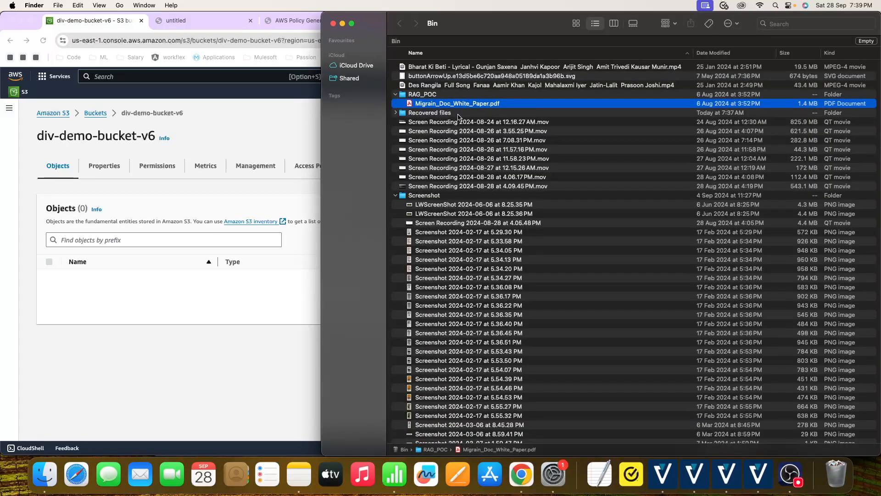
{"action": "left_click", "coordinate": [434, 114]}
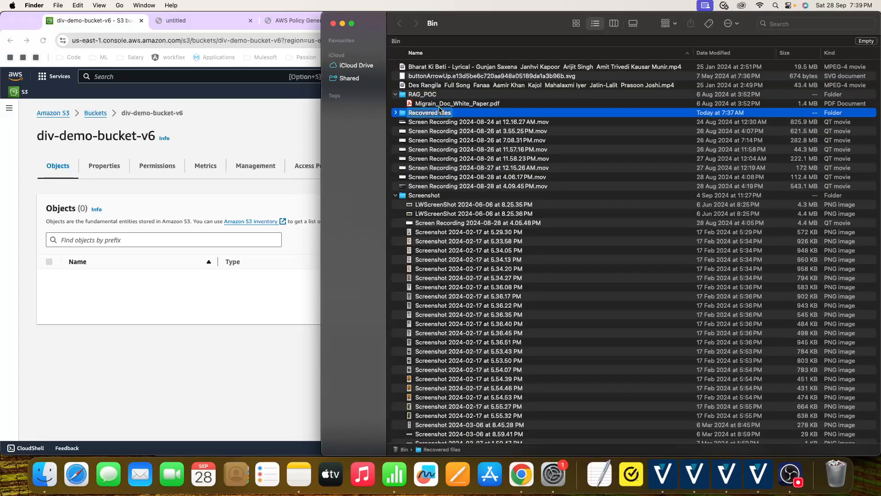
{"action": "left_click", "coordinate": [439, 107]}
{"action": "left_click_drag", "start_coordinate": [441, 108], "coordinate": [185, 232]}
{"action": "left_click", "coordinate": [290, 118]}
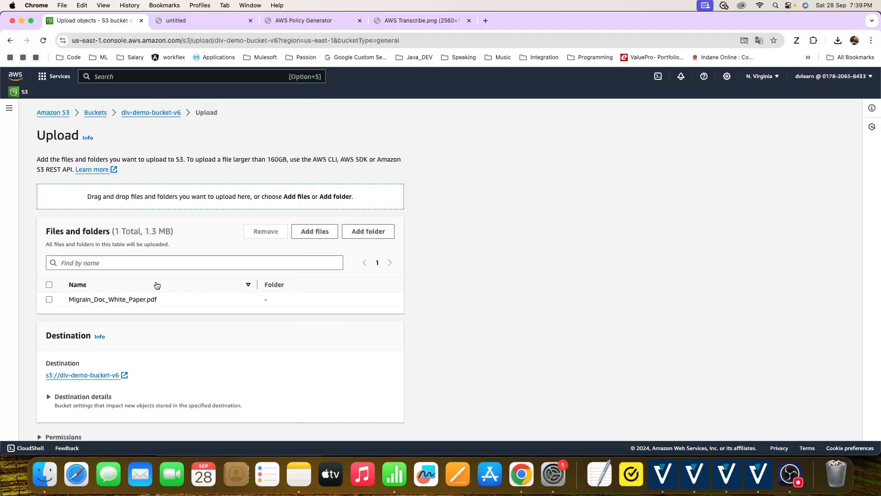
- Upload the added PDF to the bucket with default permissions and properties, and close the upload status
{"action": "scroll", "coordinate": [219, 294], "scroll_direction": "down", "scroll_amount": 3}
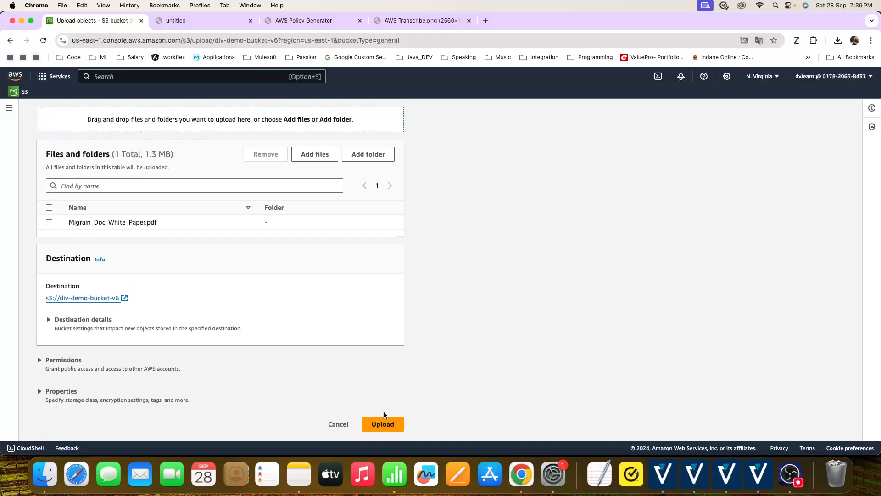
{"action": "left_click", "coordinate": [386, 423]}
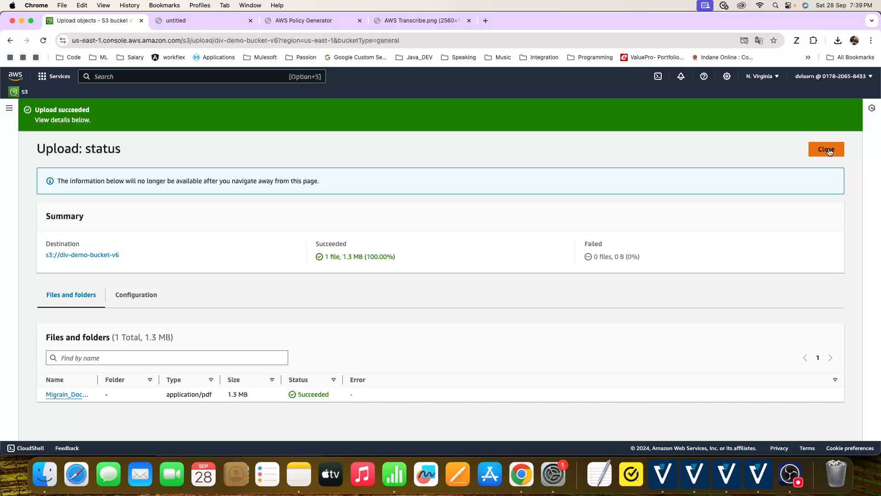
{"action": "left_click", "coordinate": [830, 152]}
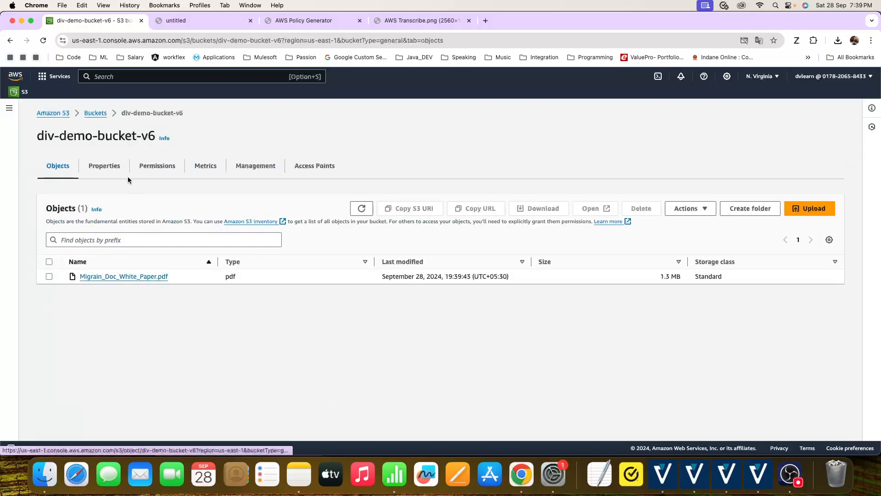
- Reopen div-demo-bucket-v6 from the bucket list and download Migrain_Doc_White_Paper.pdf
{"action": "left_click", "coordinate": [98, 116]}
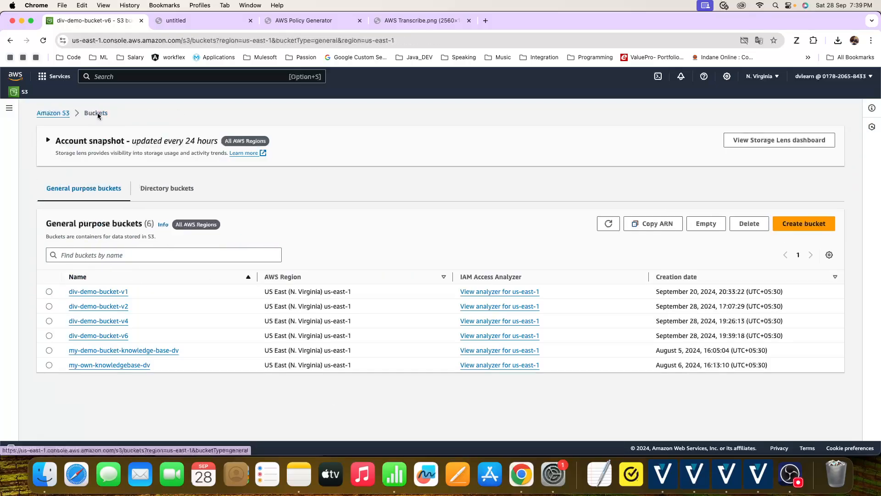
{"action": "left_click", "coordinate": [131, 336]}
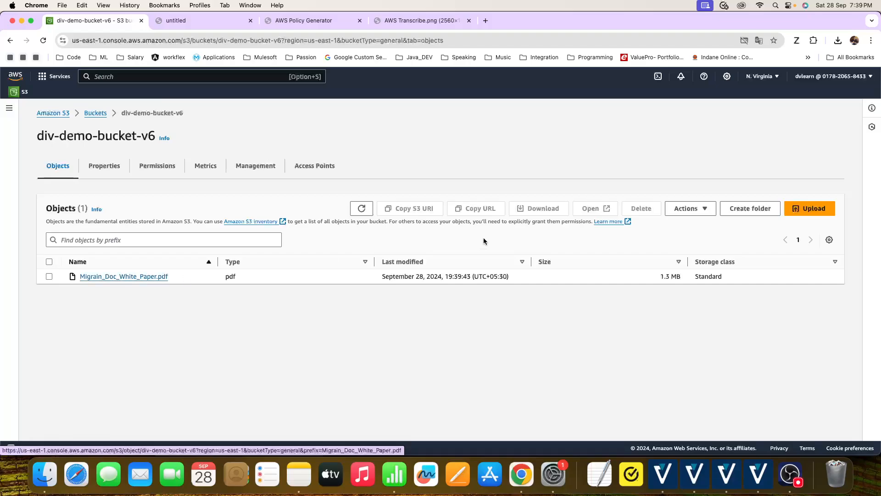
{"action": "left_click", "coordinate": [50, 278]}
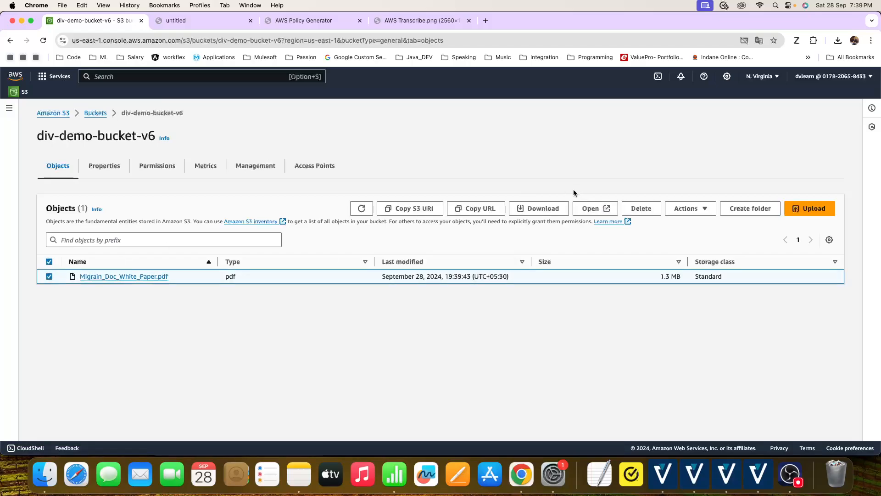
{"action": "left_click", "coordinate": [555, 209]}
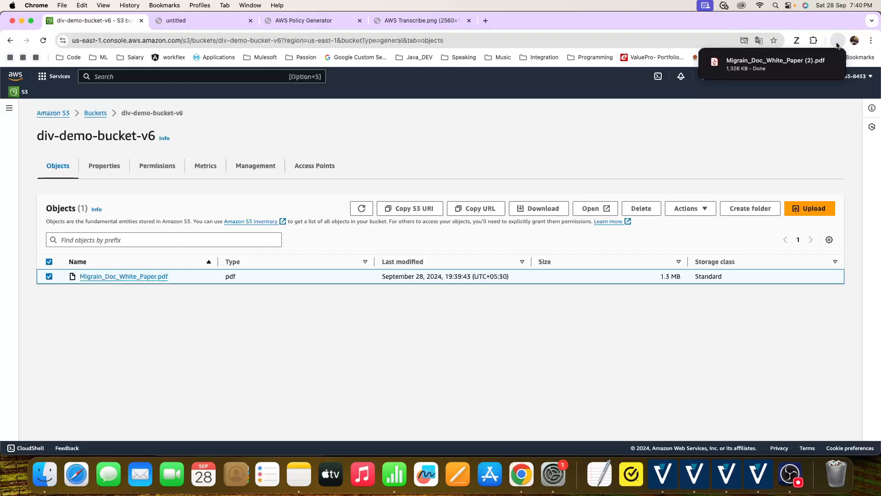
- Try to access Migrain_Doc_White_Paper.pdf through the Object URL in its properties, and return to the object's details
{"action": "left_click", "coordinate": [155, 278]}
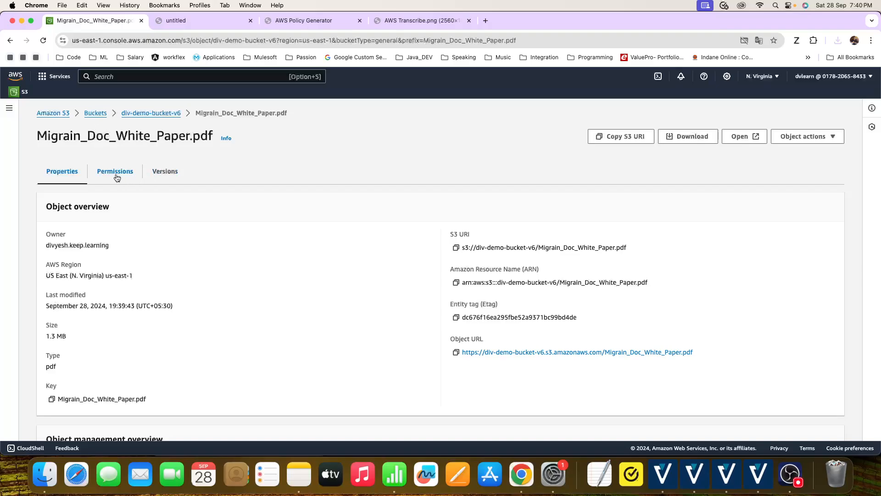
{"action": "left_click", "coordinate": [565, 353]}
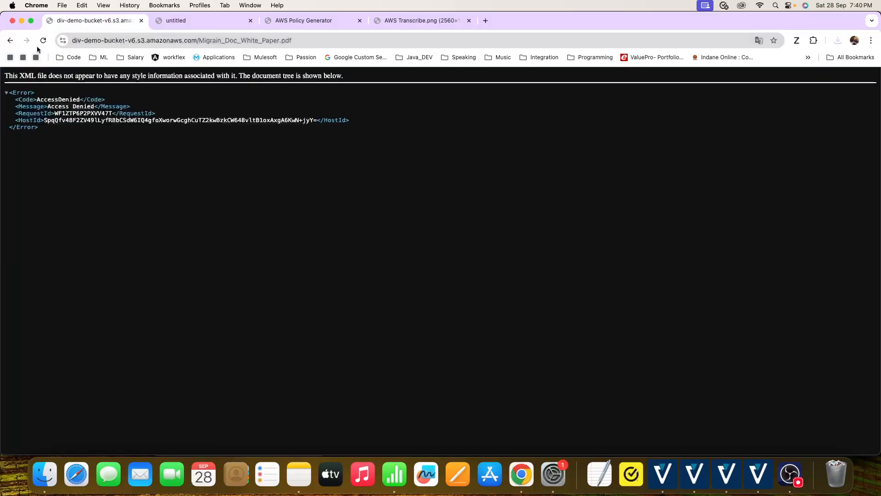
{"action": "left_click", "coordinate": [10, 41]}
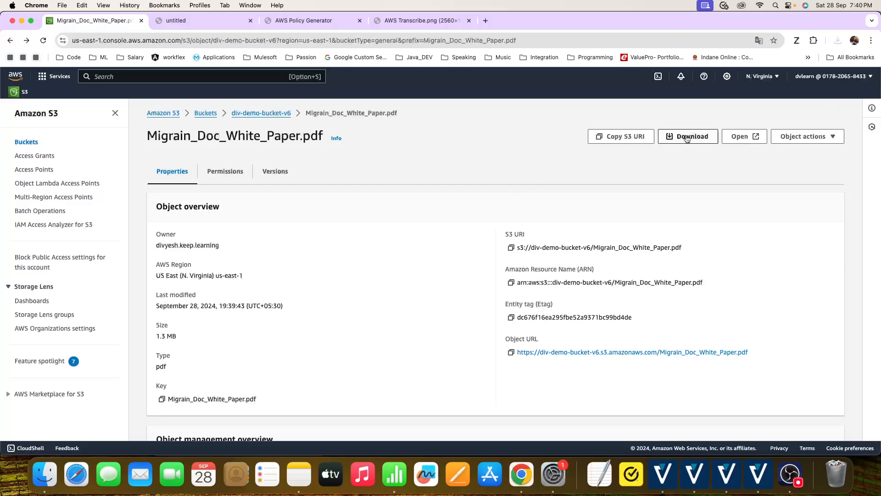
- Open the PDF from its object page, examine the signed URL's parameters to the end, and return to the object page
{"action": "left_click", "coordinate": [744, 136]}
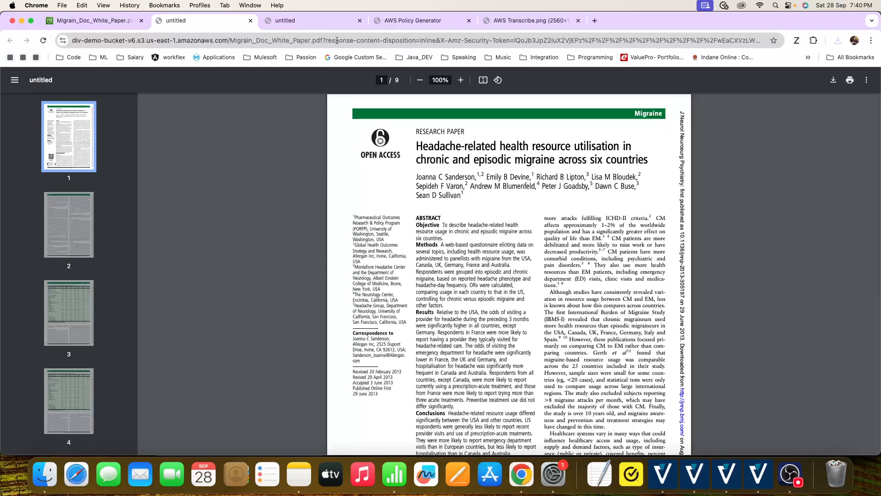
{"action": "left_click", "coordinate": [327, 39]}
{"action": "key", "text": "End"}
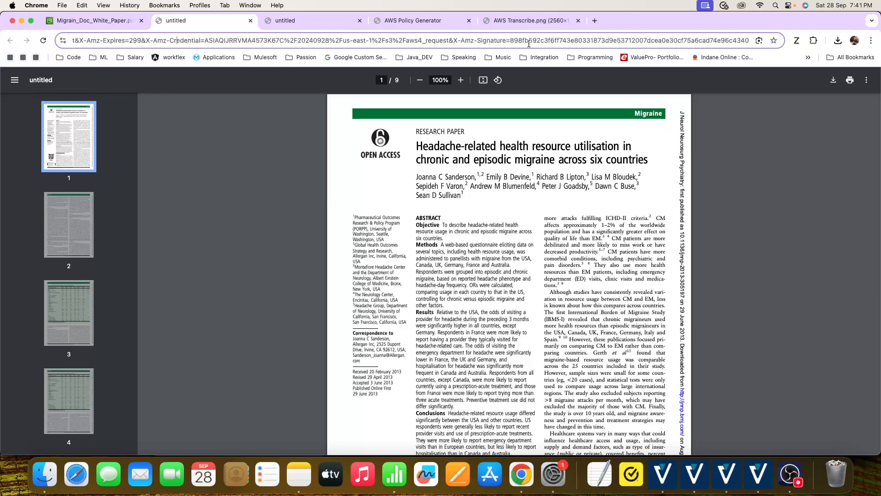
{"action": "left_click", "coordinate": [99, 18]}
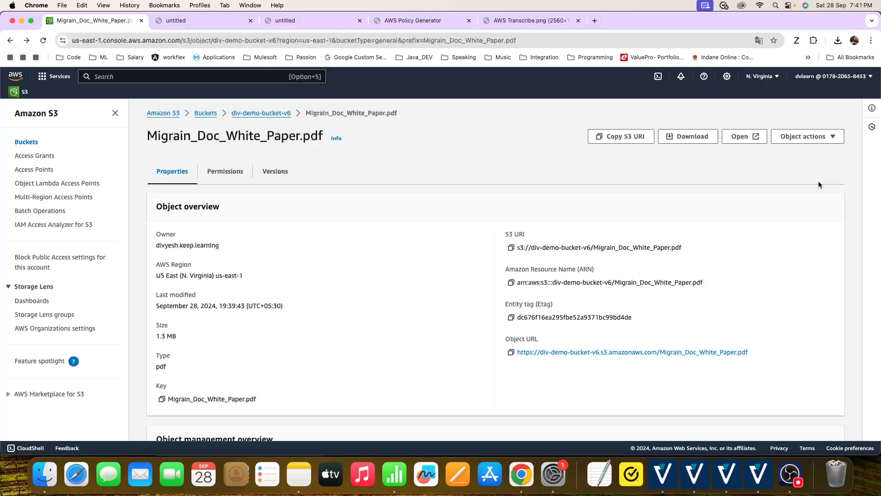
- Create a presigned URL for sharing Migrain_Doc_White_Paper.pdf that expires after 1 minute
{"action": "scroll", "coordinate": [828, 137], "scroll_direction": "down", "scroll_amount": 1}
{"action": "left_click", "coordinate": [833, 135]}
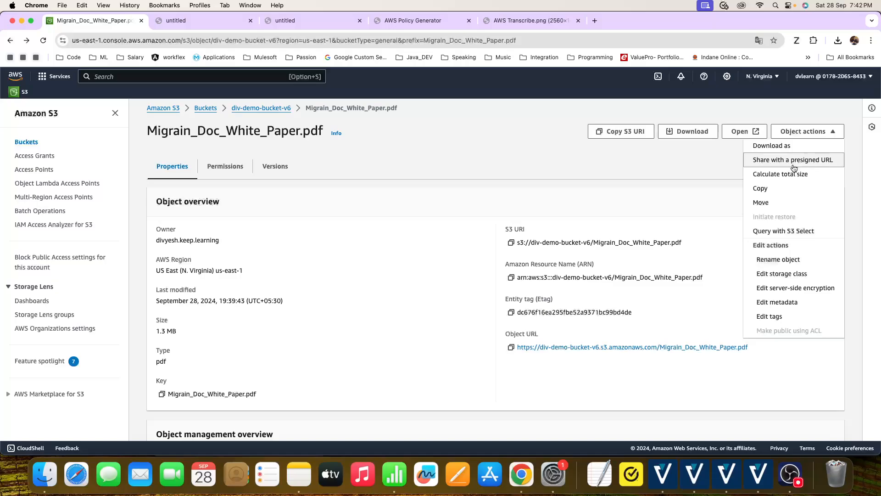
{"action": "scroll", "coordinate": [795, 168], "scroll_direction": "down", "scroll_amount": 2}
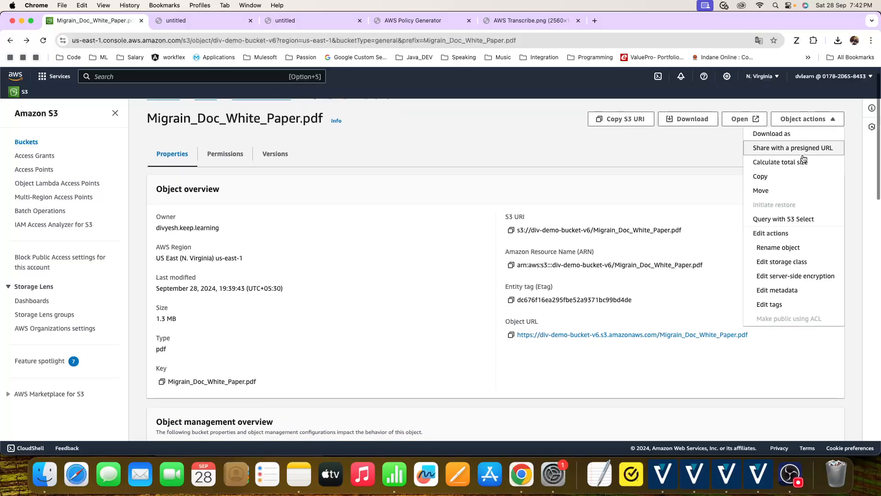
{"action": "scroll", "coordinate": [795, 151], "scroll_direction": "down", "scroll_amount": 1}
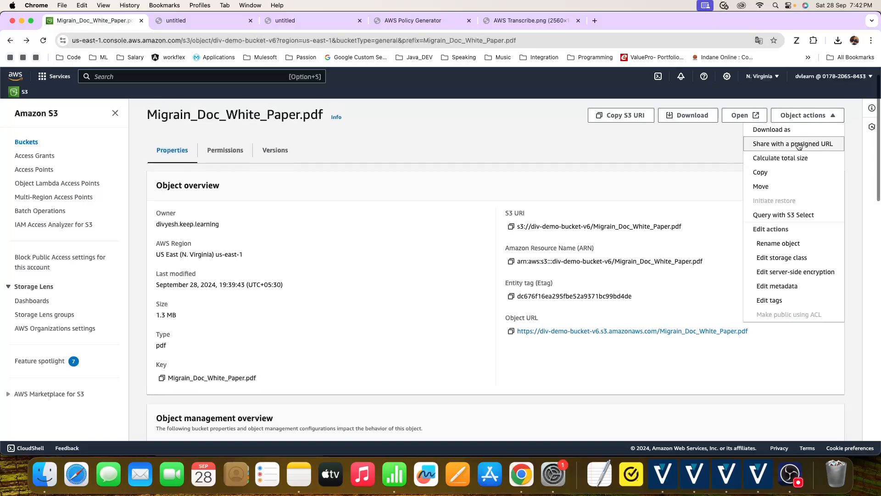
{"action": "left_click", "coordinate": [799, 146]}
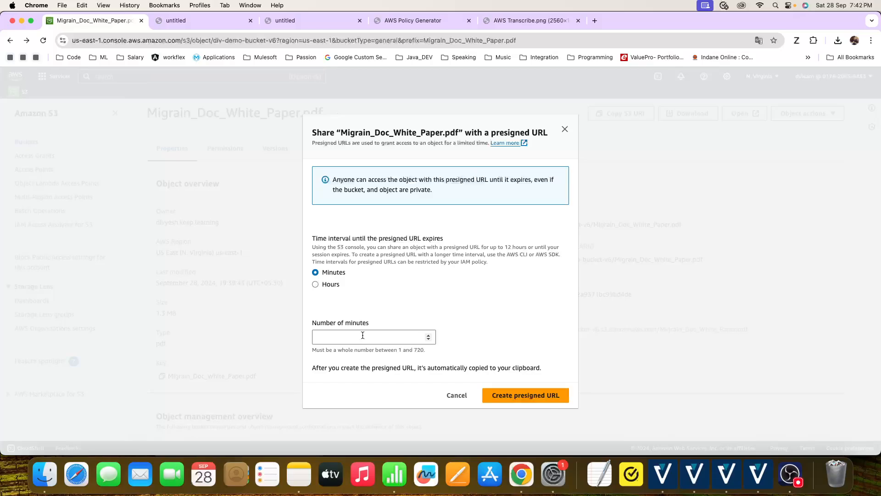
{"action": "left_click", "coordinate": [363, 335]}
{"action": "type", "text": "1"}
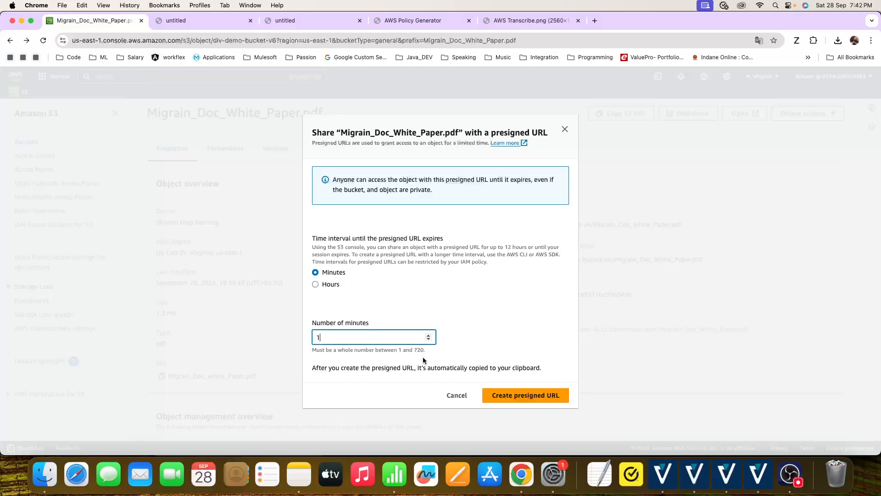
{"action": "left_click", "coordinate": [516, 397]}
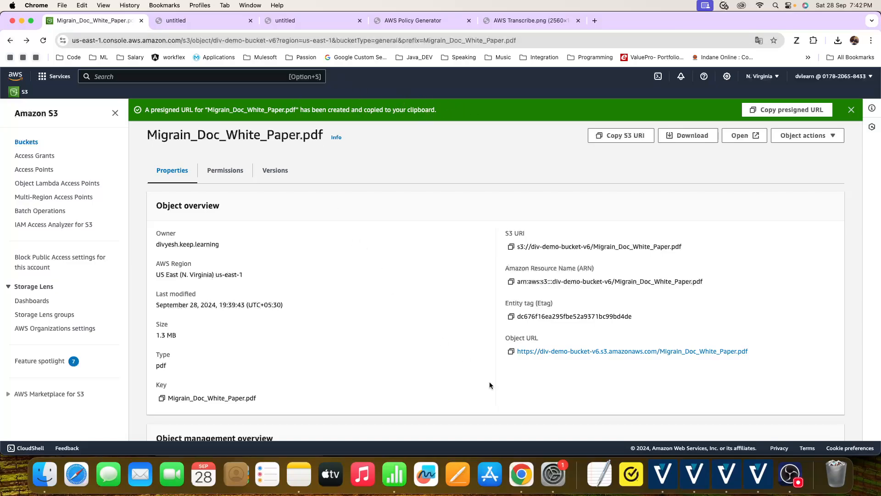
- Paste the copied presigned URL into a new incognito window to view the PDF, and close that window
{"action": "right_click", "coordinate": [525, 480]}
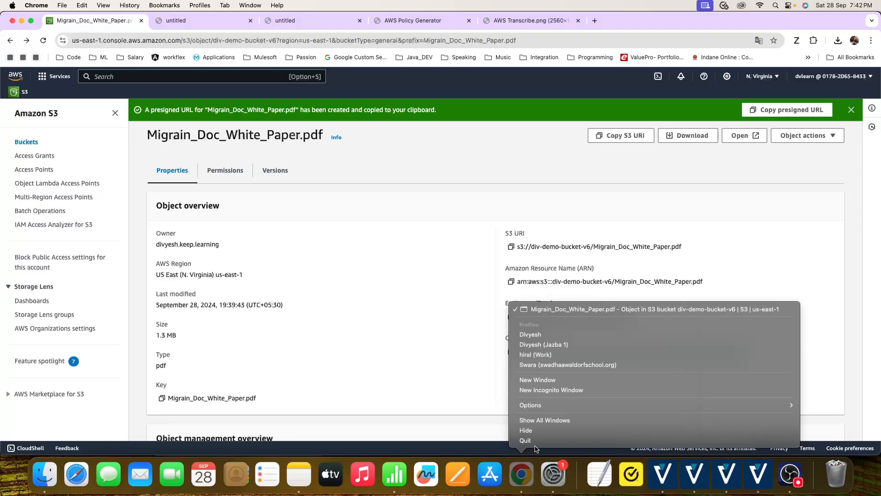
{"action": "left_click", "coordinate": [568, 391]}
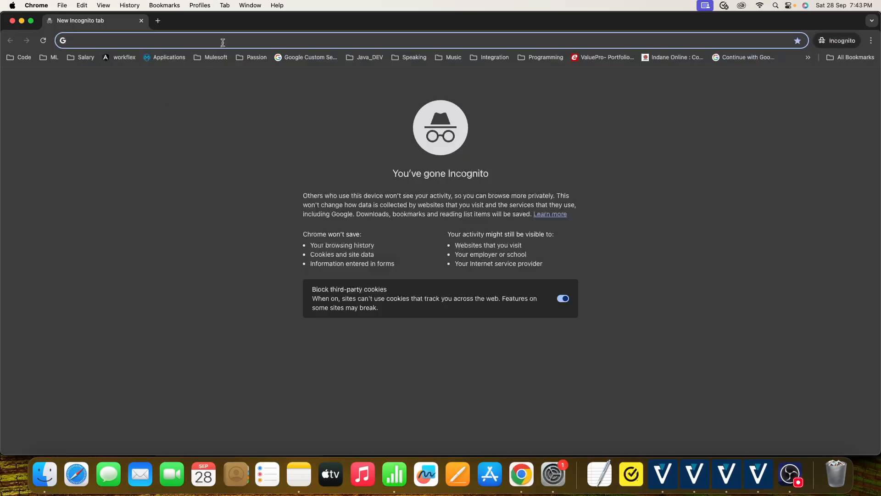
{"action": "key", "text": "super+v"}
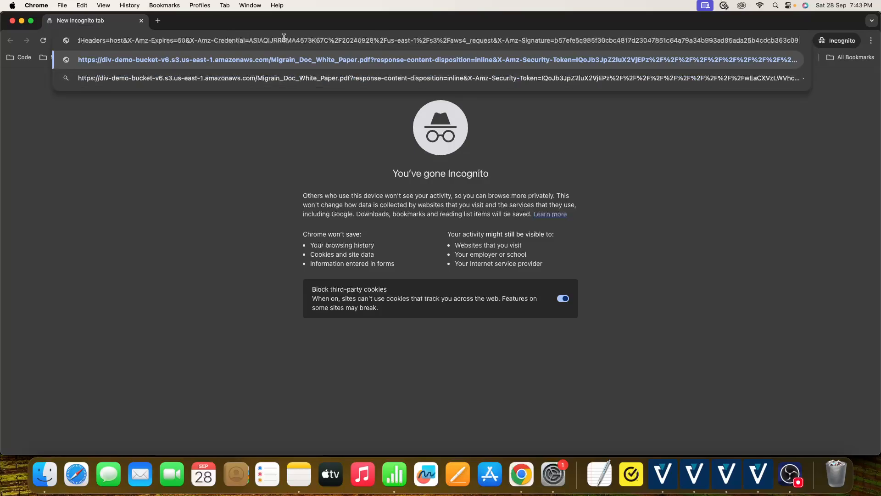
{"action": "key", "text": "Return"}
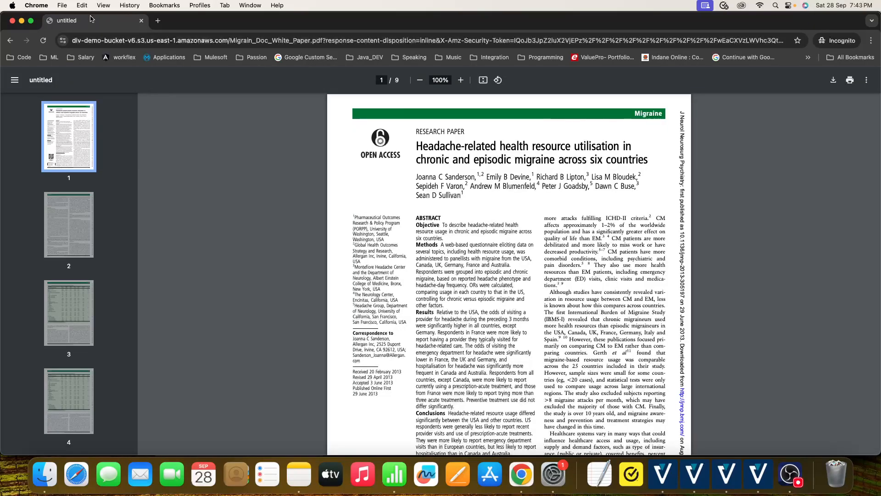
{"action": "left_click", "coordinate": [11, 20]}
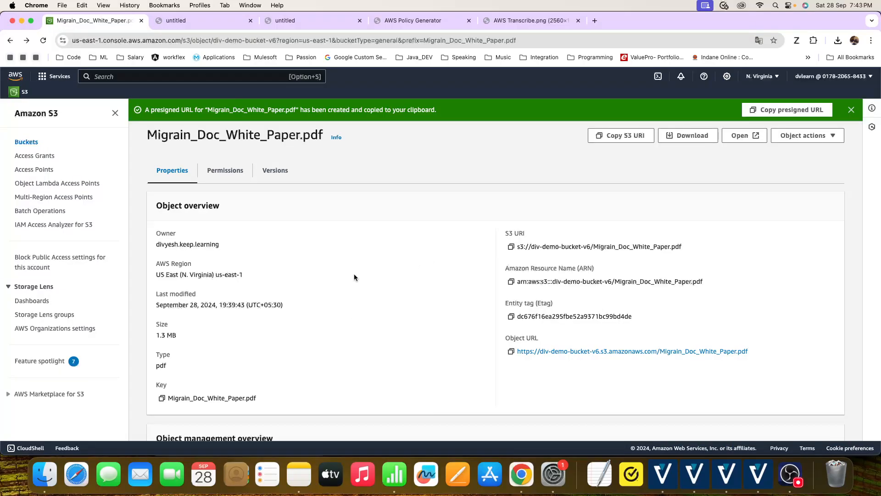
- Try the plain Object URL of Migrain_Doc_White_Paper.pdf again for comparison, and return to the object's details
{"action": "scroll", "coordinate": [592, 349], "scroll_direction": "down", "scroll_amount": 1}
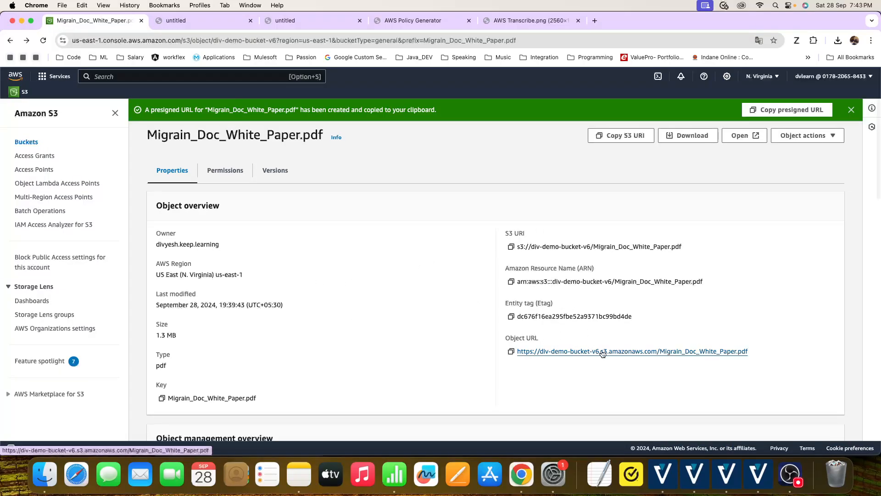
{"action": "scroll", "coordinate": [602, 352], "scroll_direction": "down", "scroll_amount": 1}
{"action": "left_click", "coordinate": [602, 349]}
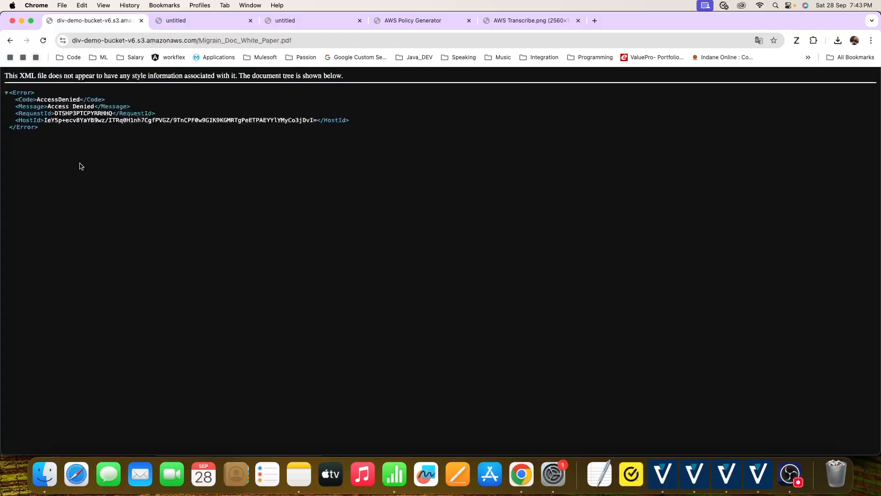
{"action": "left_click", "coordinate": [10, 41]}
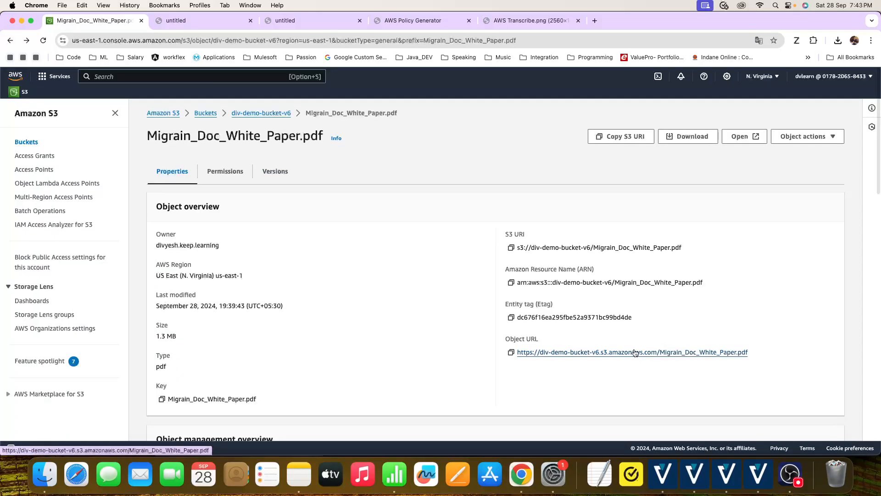
- Turn off Block all public access in the permissions of div-demo-bucket-v6 and confirm the change with "confirm"
{"action": "left_click", "coordinate": [254, 114]}
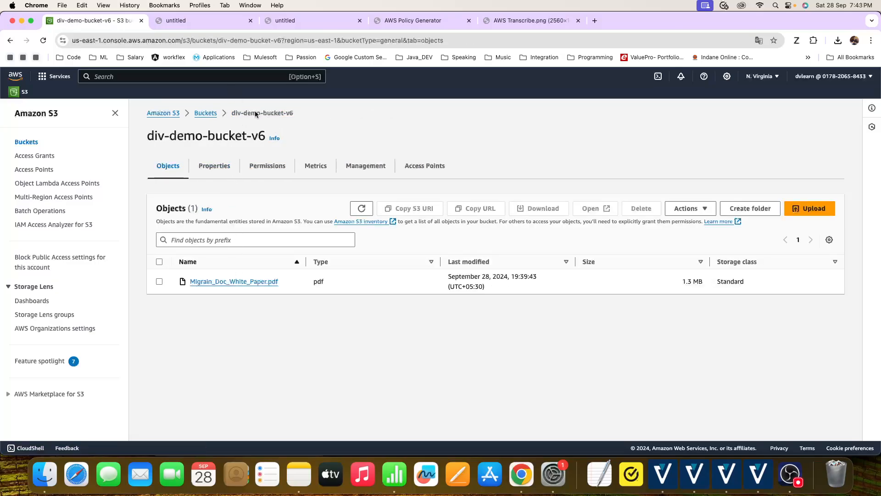
{"action": "left_click", "coordinate": [211, 113]}
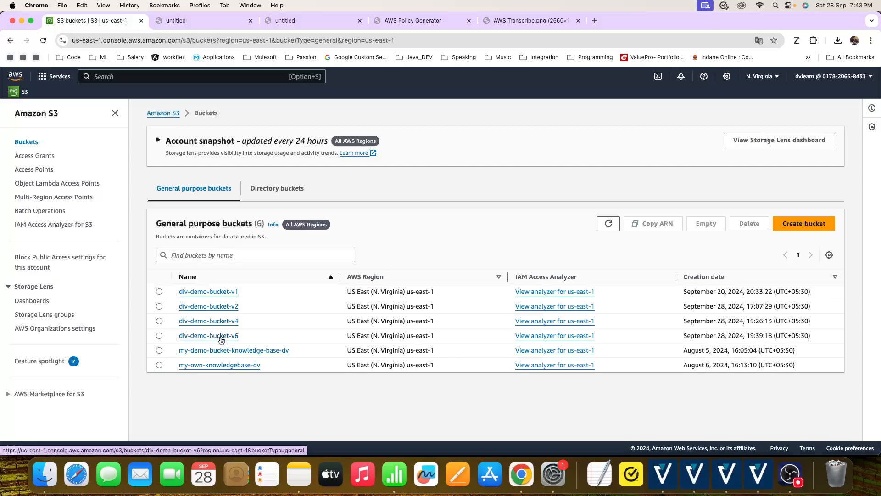
{"action": "left_click", "coordinate": [221, 337]}
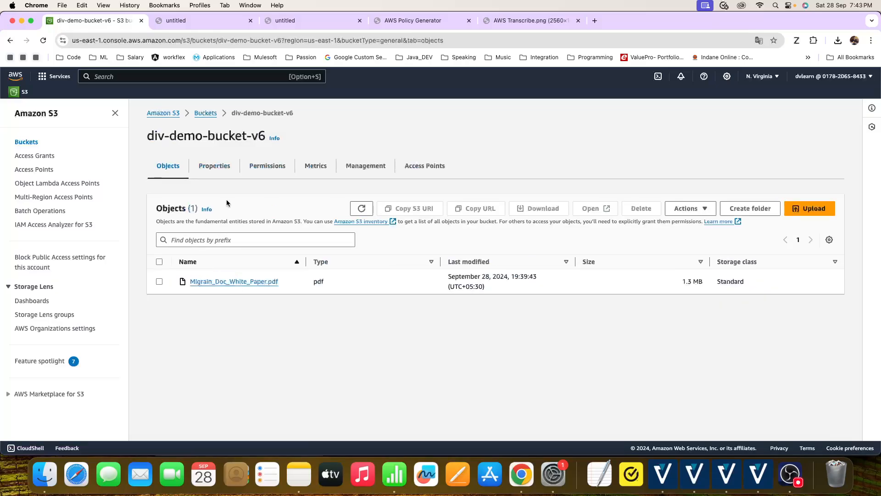
{"action": "left_click", "coordinate": [277, 167]}
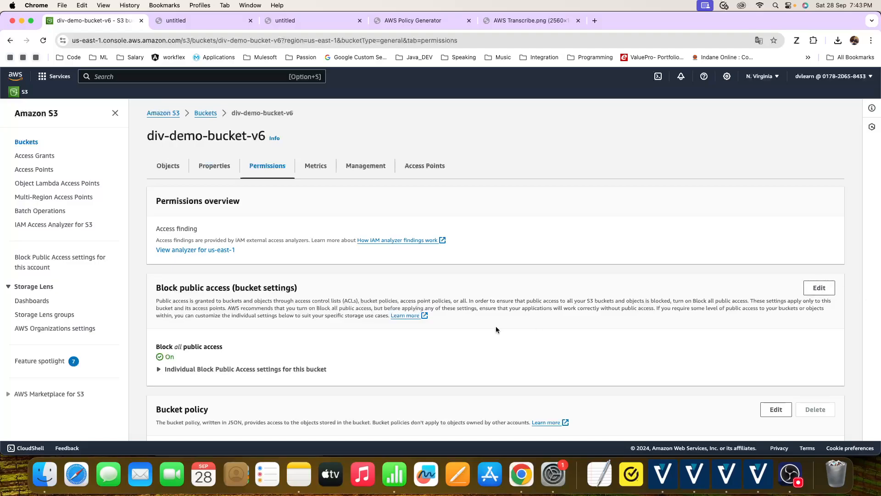
{"action": "left_click", "coordinate": [819, 288]}
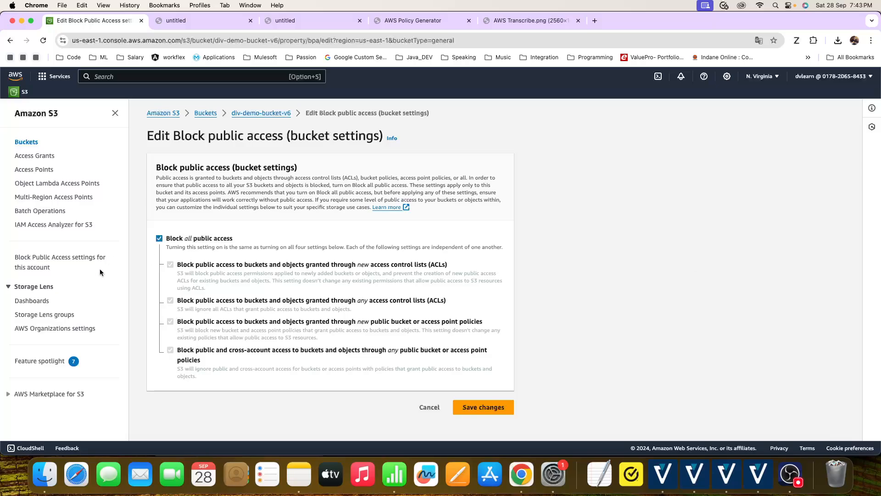
{"action": "left_click", "coordinate": [161, 238]}
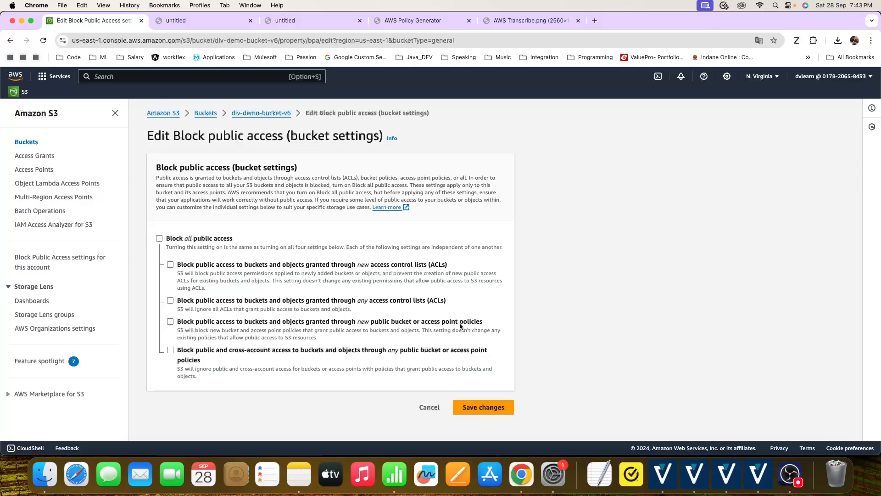
{"action": "left_click", "coordinate": [483, 413]}
{"action": "double_click", "coordinate": [337, 281]}
{"action": "key", "text": "super+c"}
{"action": "left_click", "coordinate": [340, 296]}
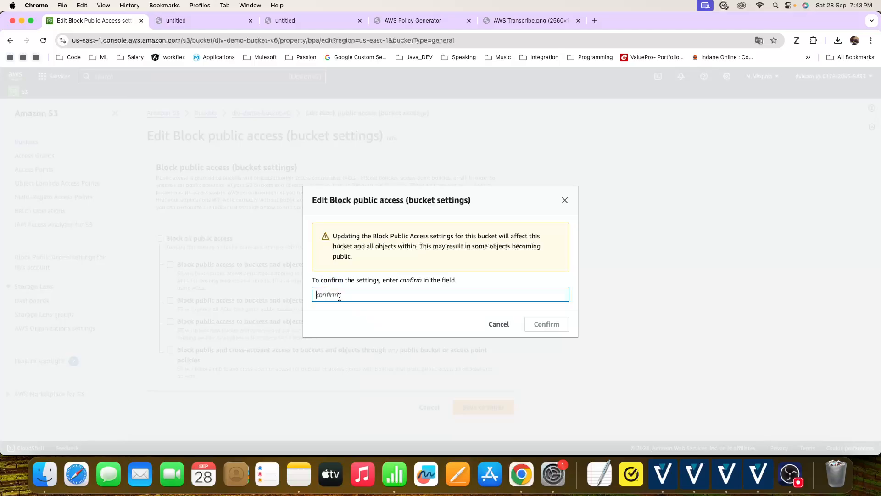
{"action": "key", "text": "super+v"}
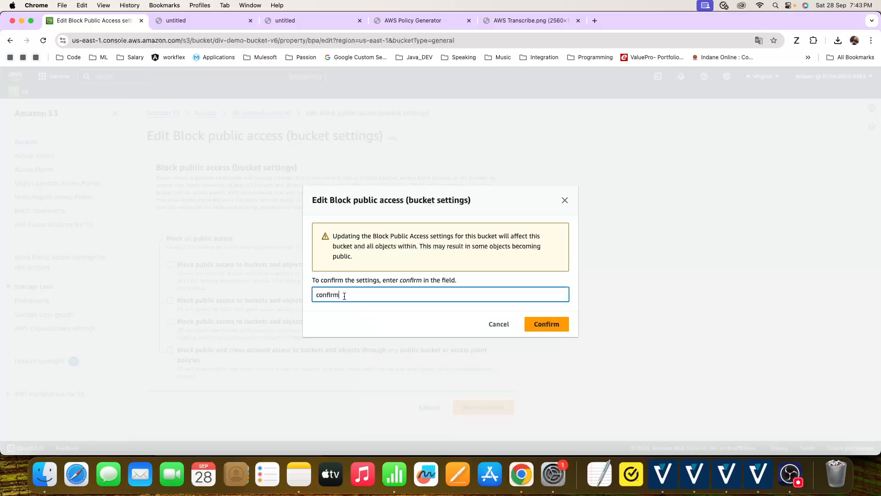
{"action": "left_click", "coordinate": [532, 325]}
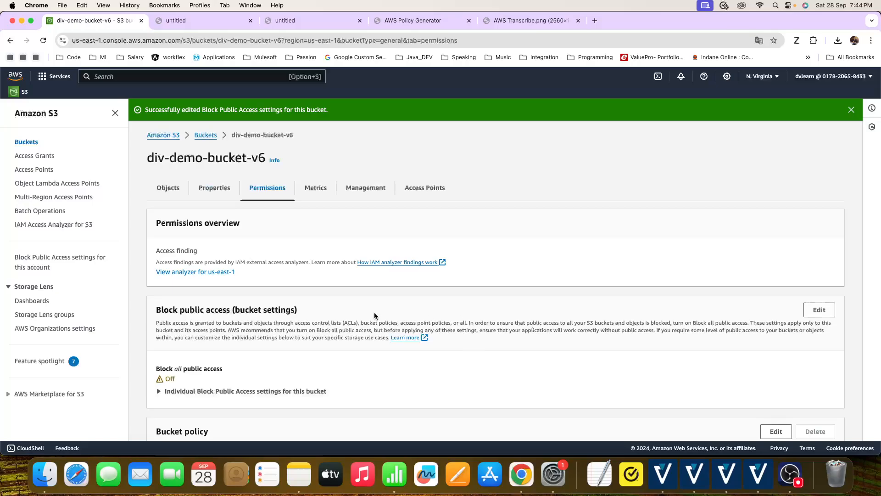
- Reopen Migrain_Doc_White_Paper.pdf from the bucket's objects, test its Object URL with public access unblocked, and return to its details
{"action": "scroll", "coordinate": [360, 312], "scroll_direction": "down", "scroll_amount": 3}
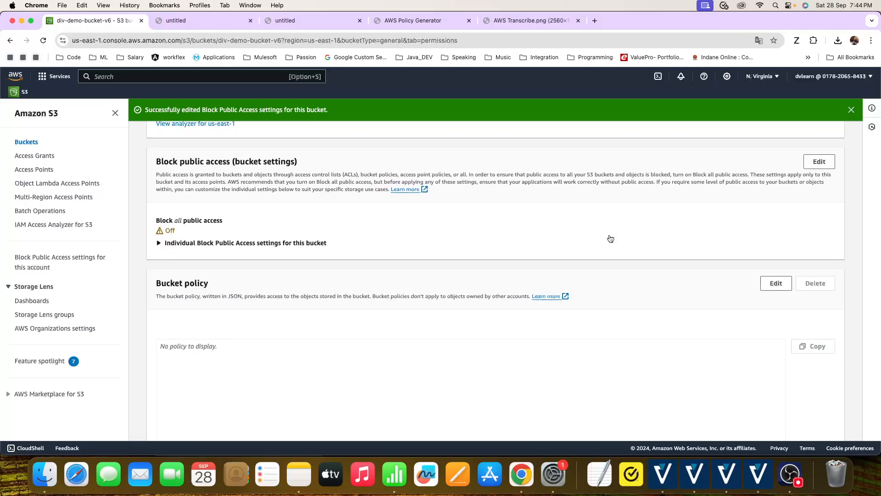
{"action": "scroll", "coordinate": [249, 165], "scroll_direction": "up", "scroll_amount": 3}
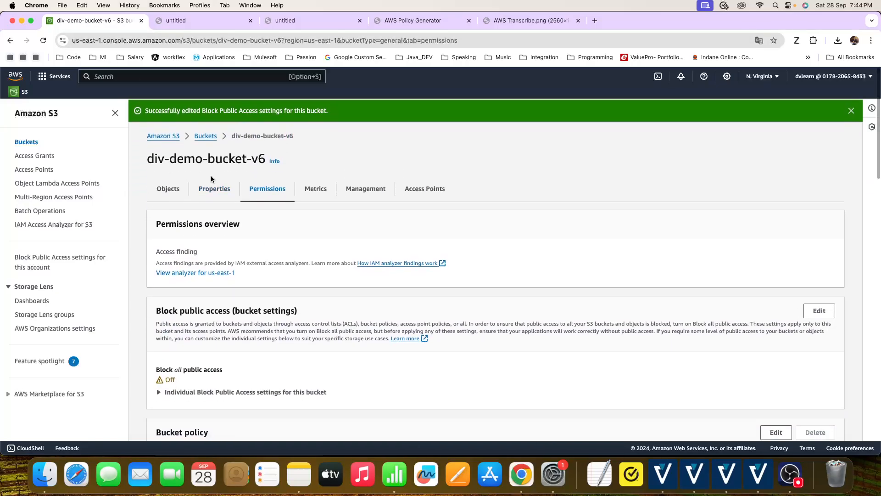
{"action": "left_click", "coordinate": [162, 187]}
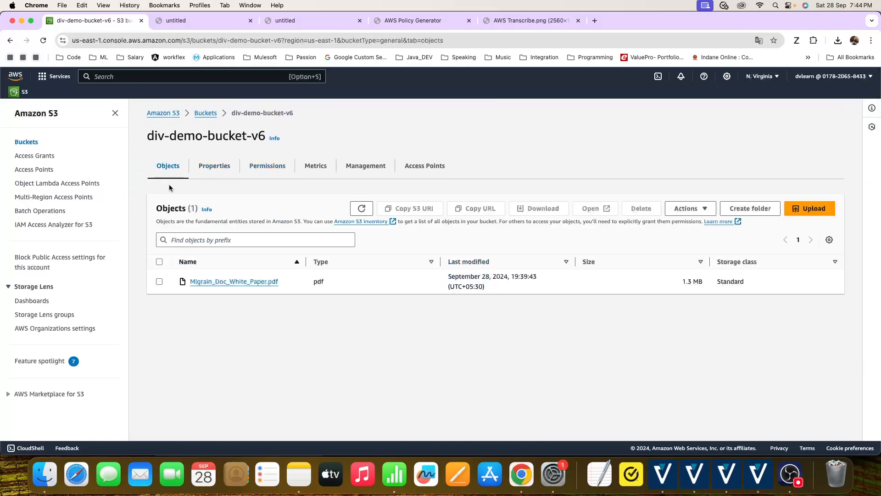
{"action": "left_click", "coordinate": [241, 282]}
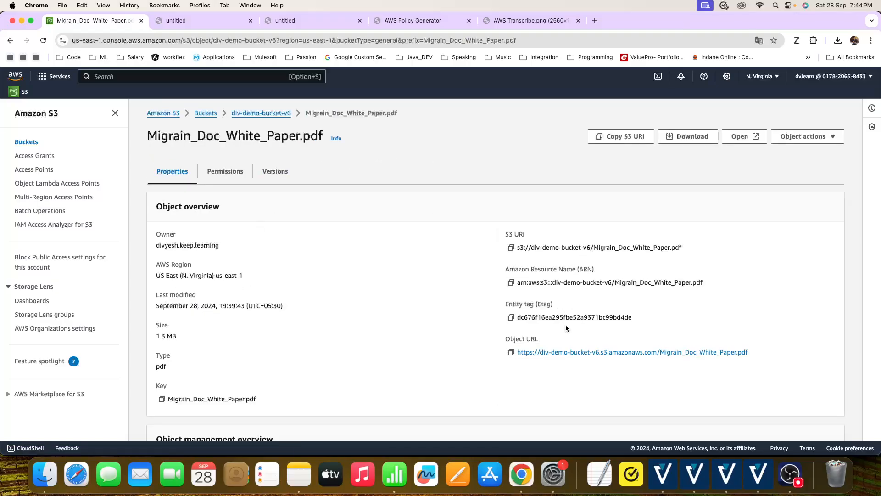
{"action": "left_click", "coordinate": [570, 353]}
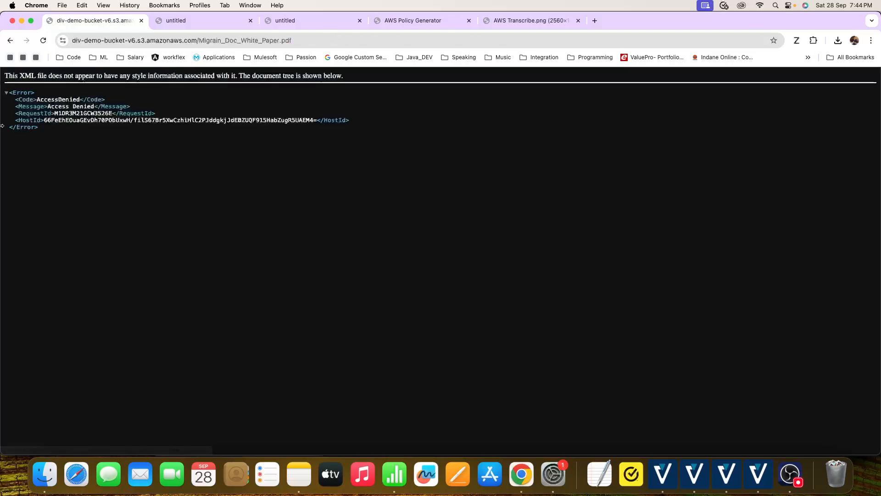
{"action": "left_click", "coordinate": [9, 41]}
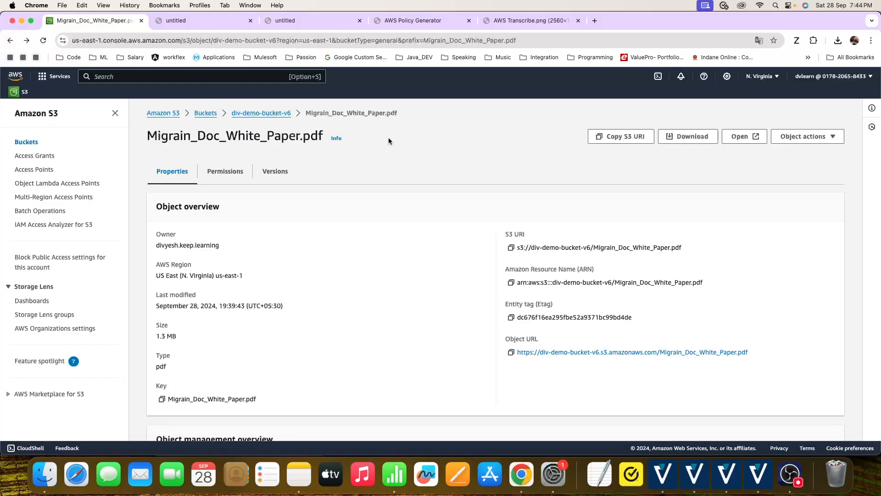
- Open the bucket policy of div-demo-bucket-v6 for editing from the bucket's permissions
{"action": "left_click", "coordinate": [261, 113]}
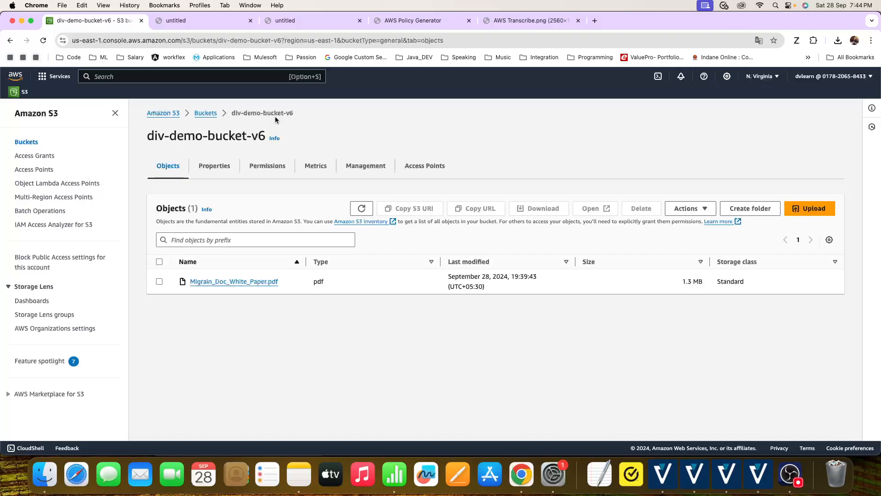
{"action": "left_click", "coordinate": [265, 168]}
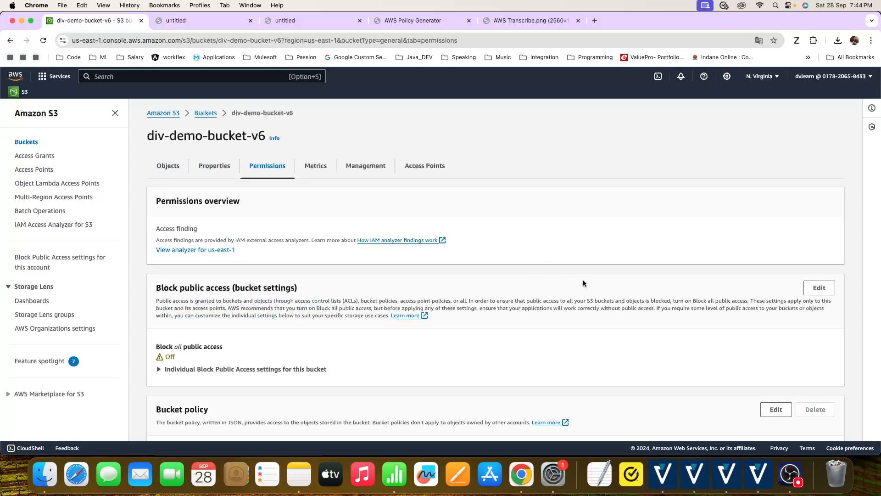
{"action": "scroll", "coordinate": [583, 279], "scroll_direction": "down", "scroll_amount": 10}
{"action": "scroll", "coordinate": [719, 244], "scroll_direction": "up", "scroll_amount": 3}
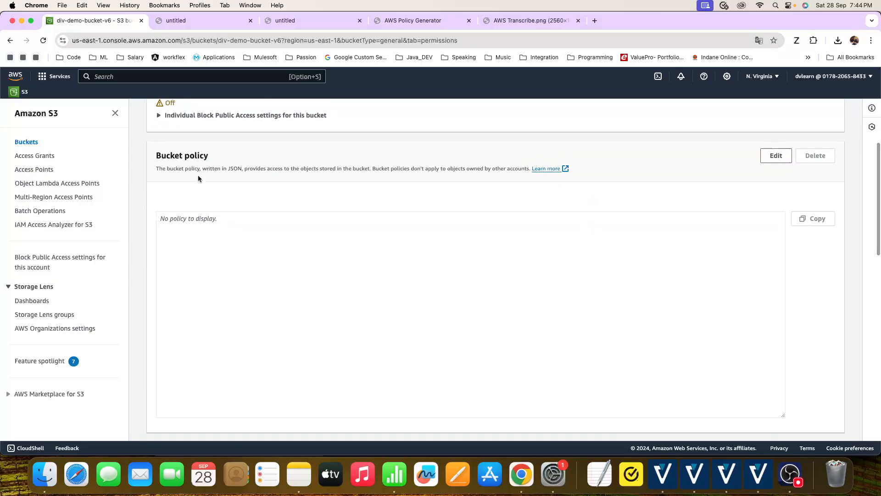
{"action": "scroll", "coordinate": [260, 162], "scroll_direction": "up", "scroll_amount": 7}
{"action": "scroll", "coordinate": [261, 161], "scroll_direction": "up", "scroll_amount": 3}
{"action": "scroll", "coordinate": [704, 319], "scroll_direction": "down", "scroll_amount": 4}
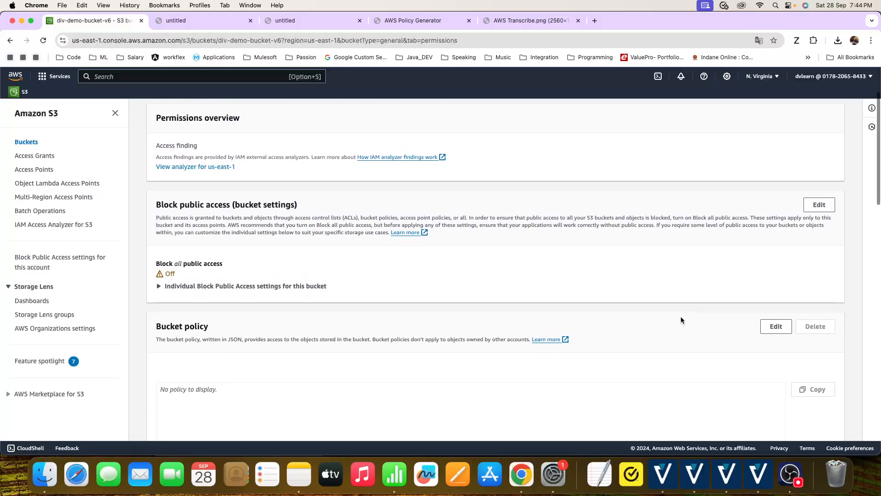
{"action": "scroll", "coordinate": [681, 320], "scroll_direction": "down", "scroll_amount": 3}
{"action": "left_click", "coordinate": [777, 267]}
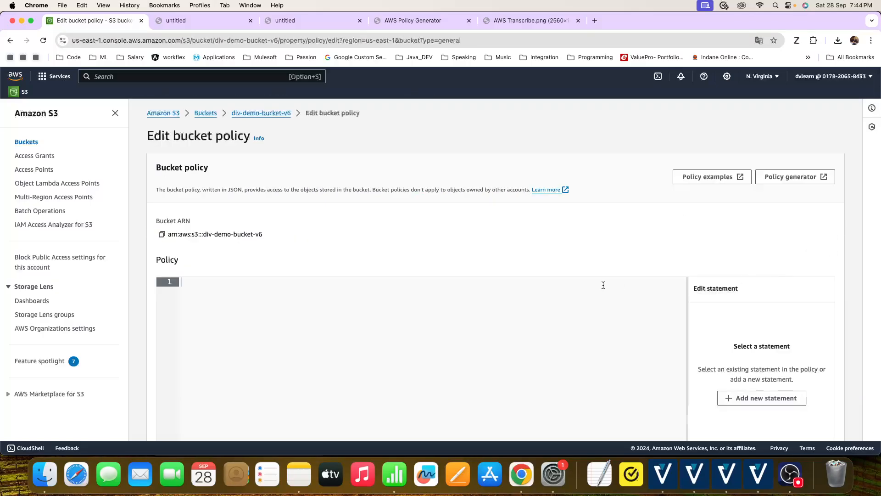
- Launch the AWS Policy Generator from the bucket policy editor
{"action": "scroll", "coordinate": [597, 289], "scroll_direction": "down", "scroll_amount": 4}
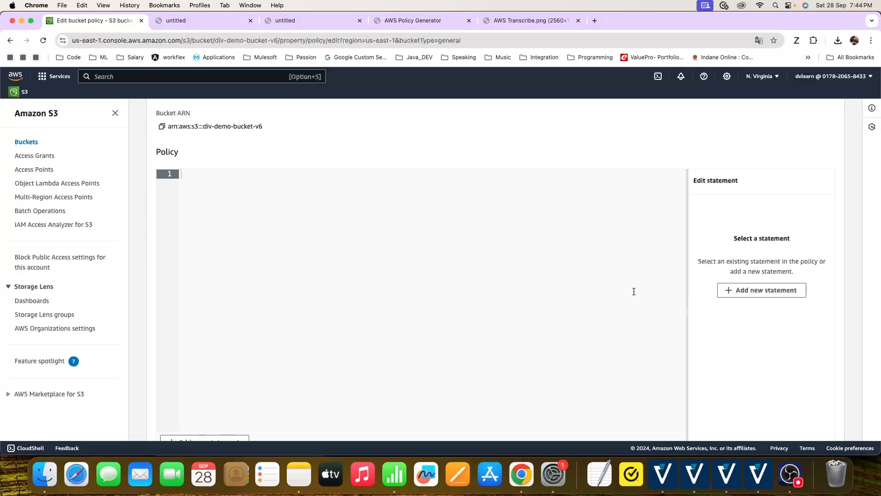
{"action": "scroll", "coordinate": [636, 291], "scroll_direction": "up", "scroll_amount": 2}
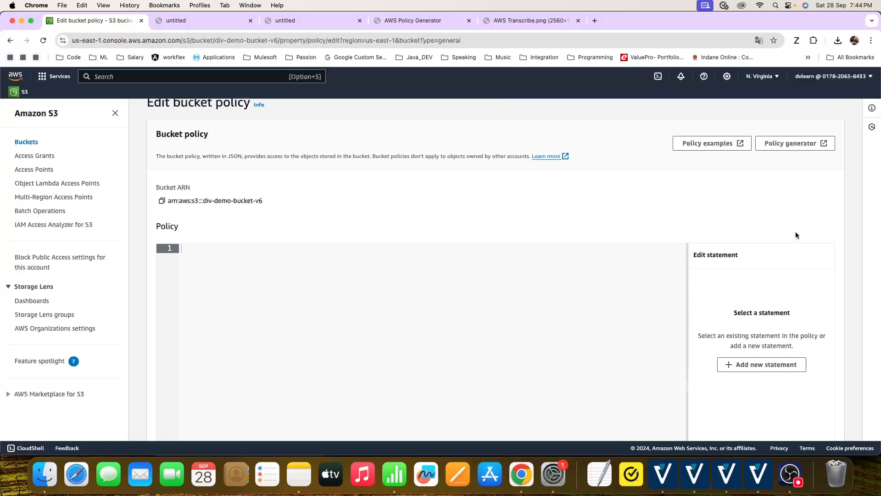
{"action": "scroll", "coordinate": [707, 198], "scroll_direction": "up", "scroll_amount": 1}
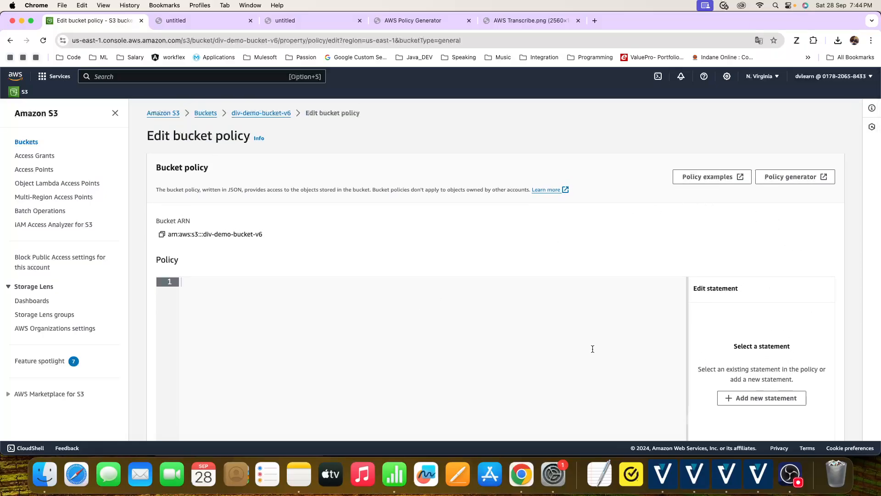
{"action": "scroll", "coordinate": [812, 179], "scroll_direction": "down", "scroll_amount": 1}
{"action": "left_click", "coordinate": [813, 168]}
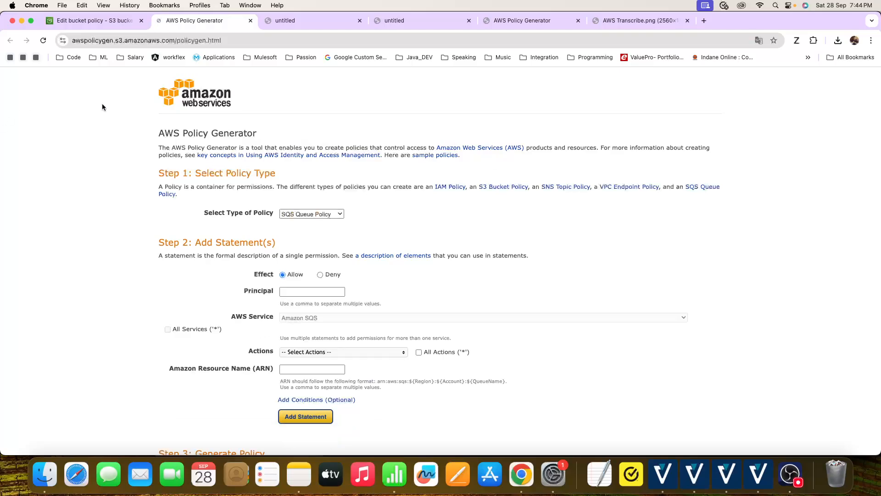
- Set the policy type to S3 Bucket Policy and enter * as the principal of the Allow statement
{"action": "left_click", "coordinate": [308, 289]}
{"action": "scroll", "coordinate": [311, 216], "scroll_direction": "down", "scroll_amount": 1}
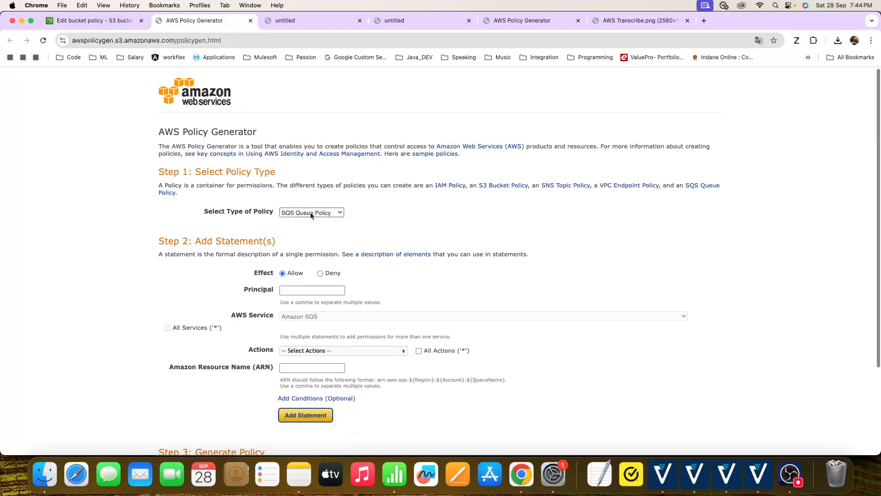
{"action": "scroll", "coordinate": [311, 215], "scroll_direction": "down", "scroll_amount": 1}
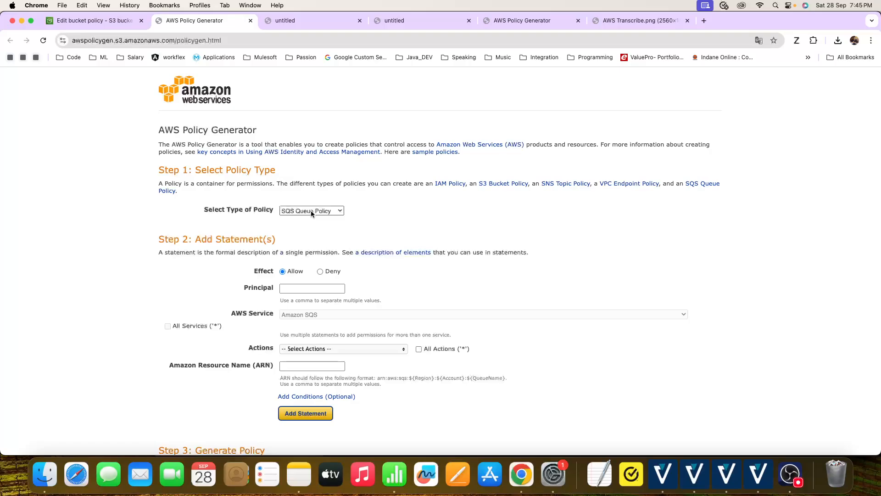
{"action": "left_click", "coordinate": [312, 212]}
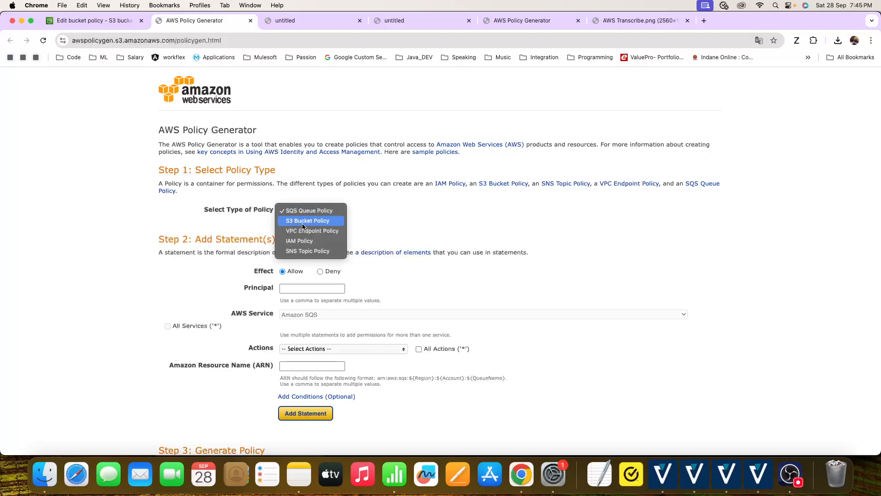
{"action": "left_click", "coordinate": [302, 221]}
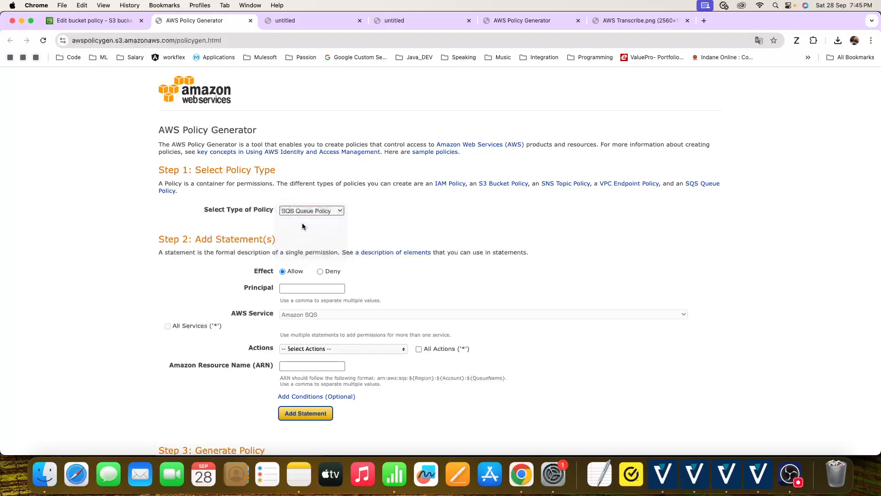
{"action": "left_click", "coordinate": [294, 285]}
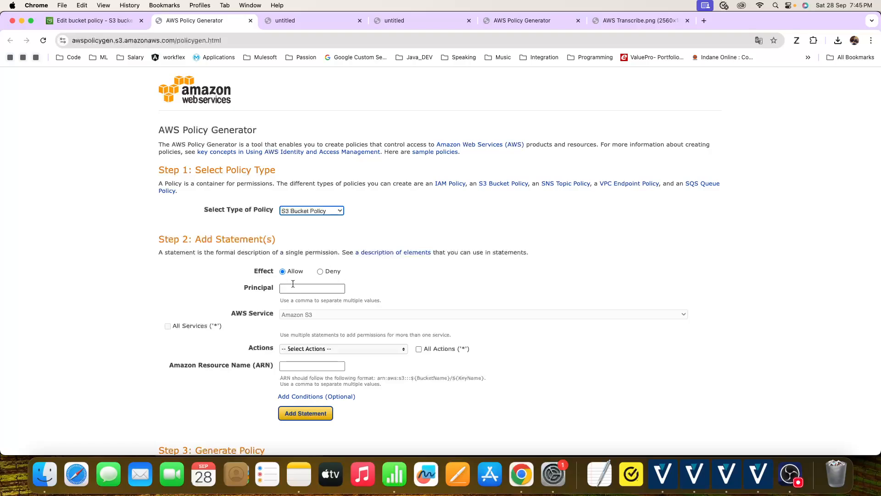
{"action": "type", "text": "*"}
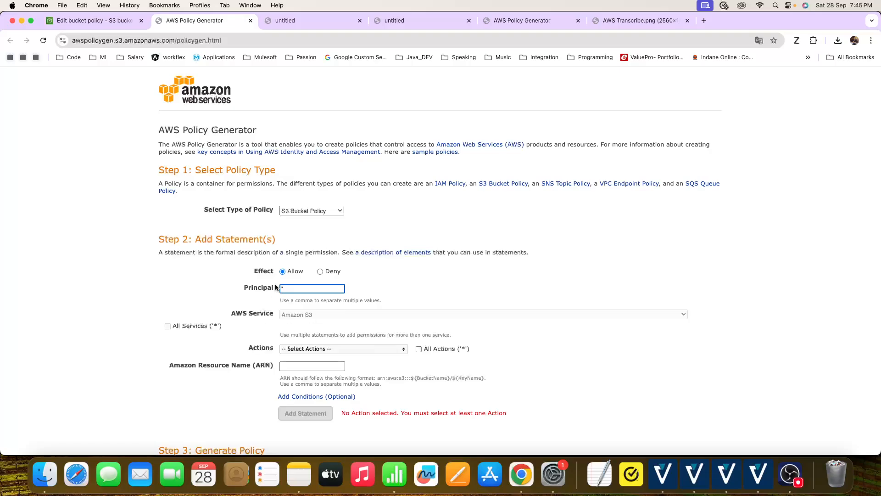
- Select GetObject as the only action of the policy statement
{"action": "scroll", "coordinate": [292, 287], "scroll_direction": "down", "scroll_amount": 1}
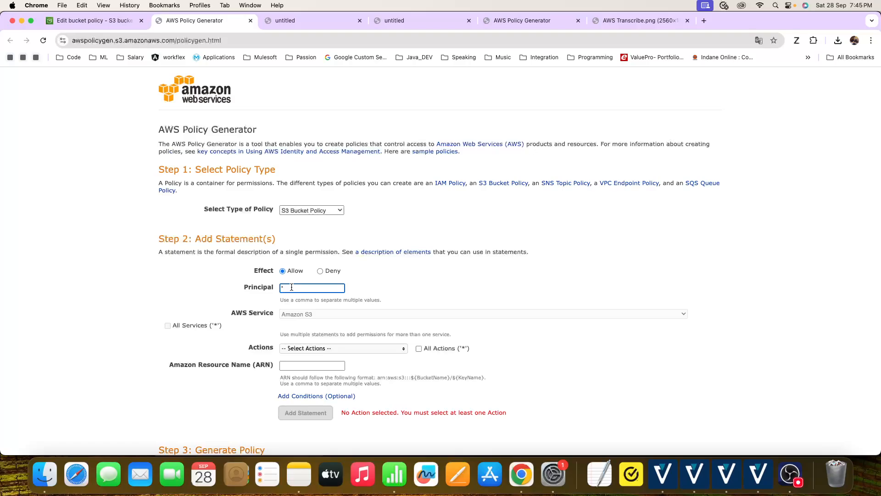
{"action": "scroll", "coordinate": [329, 297], "scroll_direction": "down", "scroll_amount": 1}
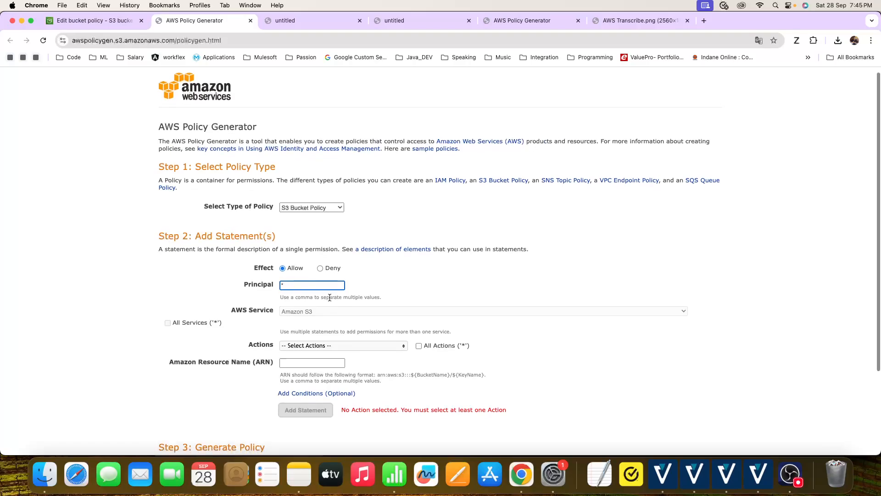
{"action": "left_click", "coordinate": [311, 347]}
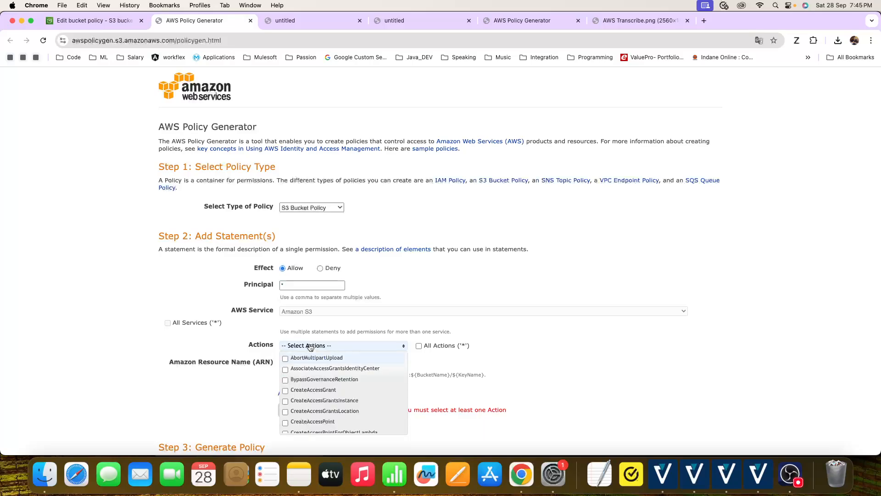
{"action": "scroll", "coordinate": [318, 379], "scroll_direction": "down", "scroll_amount": 5}
{"action": "scroll", "coordinate": [318, 382], "scroll_direction": "down", "scroll_amount": 8}
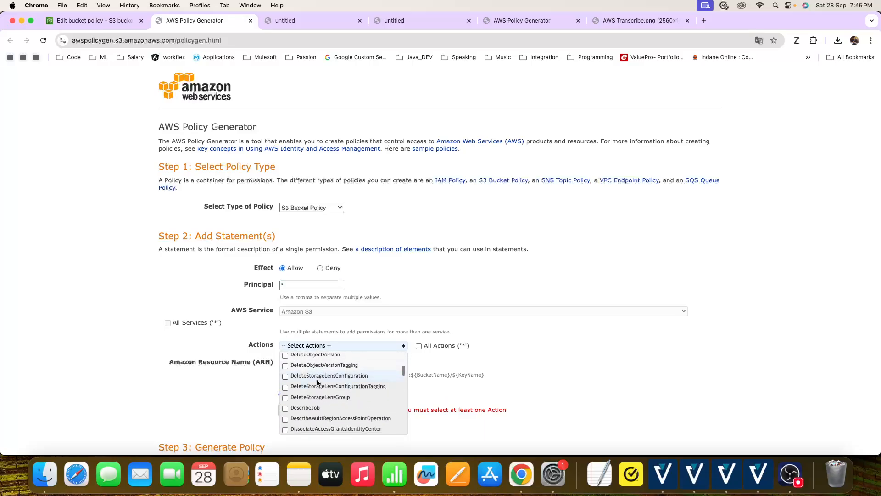
{"action": "scroll", "coordinate": [317, 382], "scroll_direction": "up", "scroll_amount": 3}
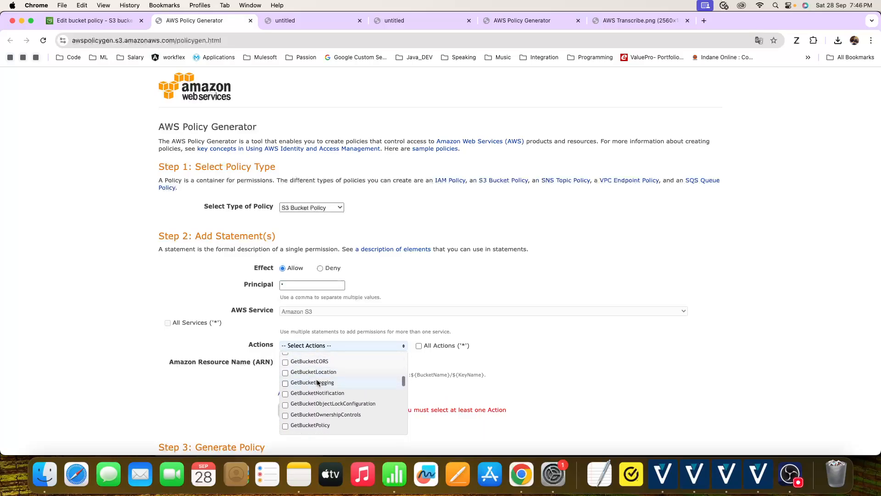
{"action": "scroll", "coordinate": [297, 397], "scroll_direction": "up", "scroll_amount": 5}
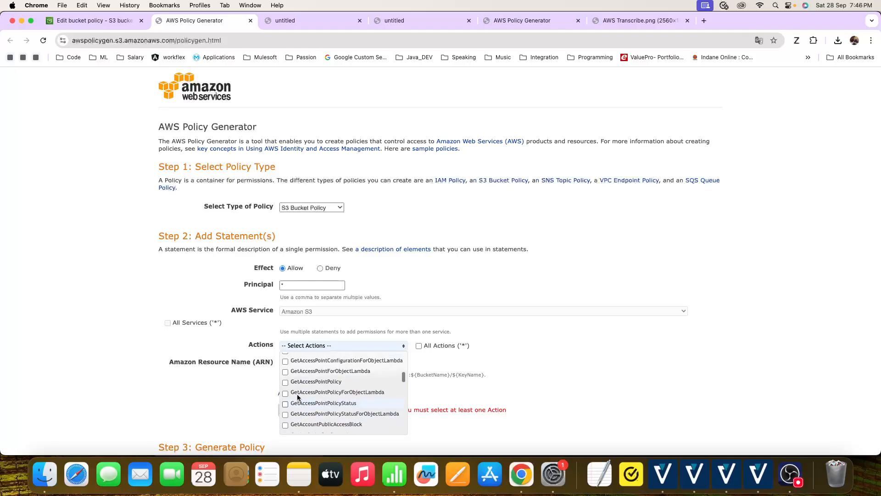
{"action": "scroll", "coordinate": [298, 397], "scroll_direction": "down", "scroll_amount": 5}
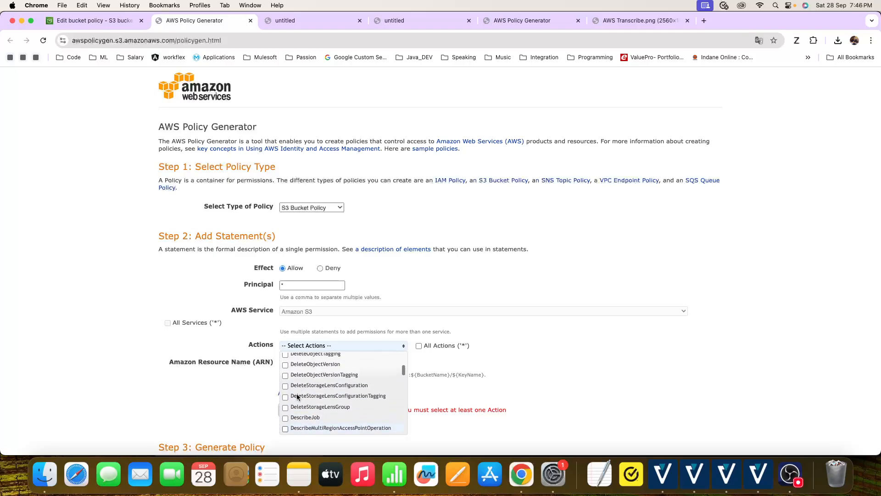
{"action": "scroll", "coordinate": [297, 397], "scroll_direction": "down", "scroll_amount": 8}
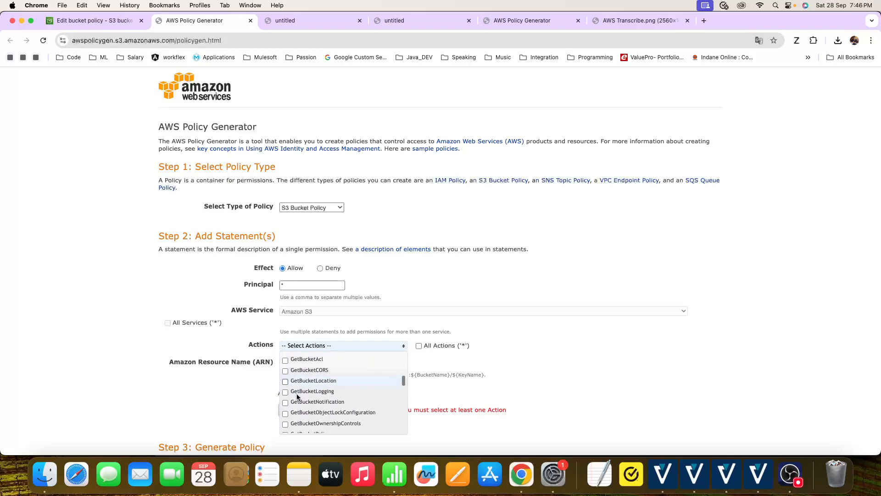
{"action": "scroll", "coordinate": [298, 397], "scroll_direction": "up", "scroll_amount": 3}
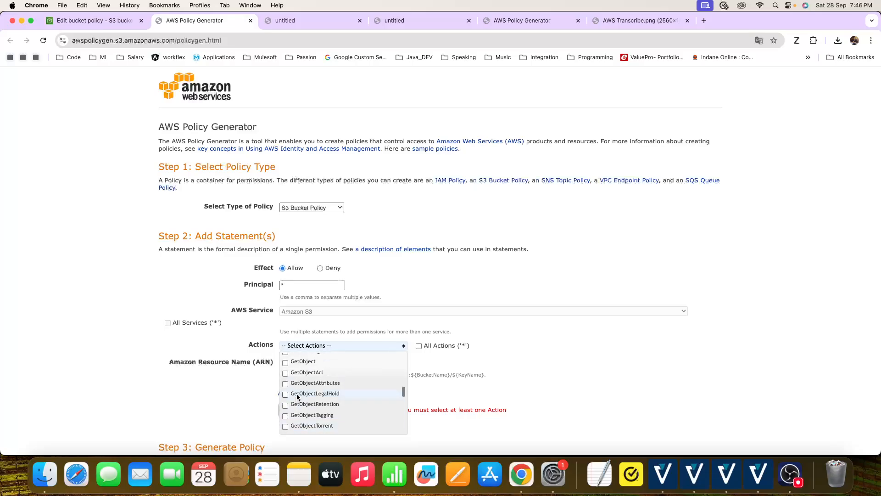
{"action": "left_click", "coordinate": [286, 377]}
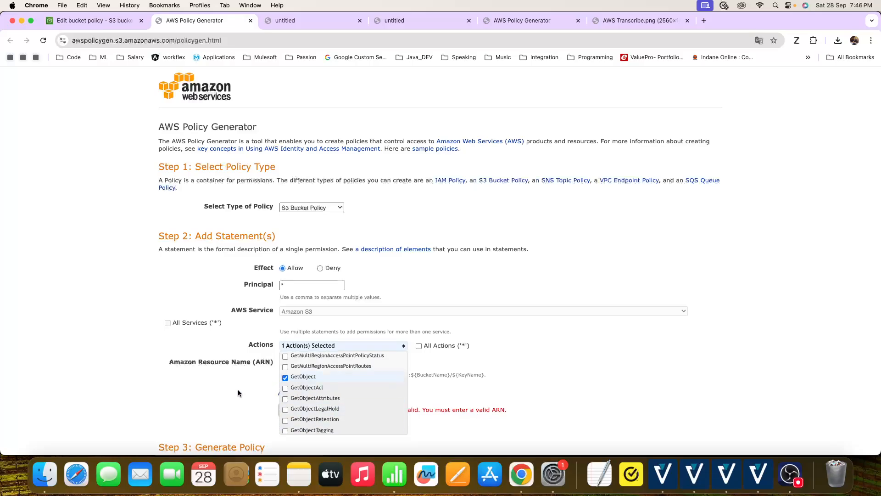
{"action": "left_click", "coordinate": [237, 390]}
- Copy the bucket ARN from the policy editor, enter it as arn:aws:s3:::div-demo-bucket-v6/* in the generator, and add the statement
{"action": "left_click", "coordinate": [327, 359]}
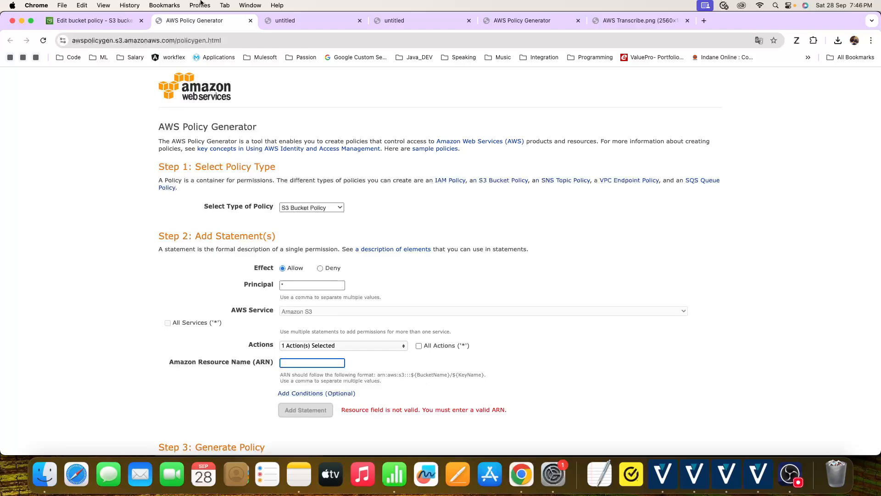
{"action": "left_click", "coordinate": [78, 22]}
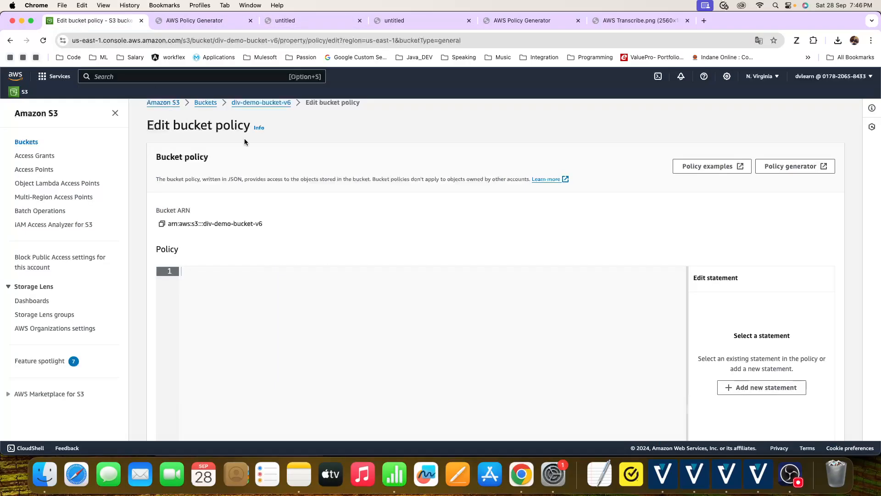
{"action": "scroll", "coordinate": [328, 186], "scroll_direction": "down", "scroll_amount": 1}
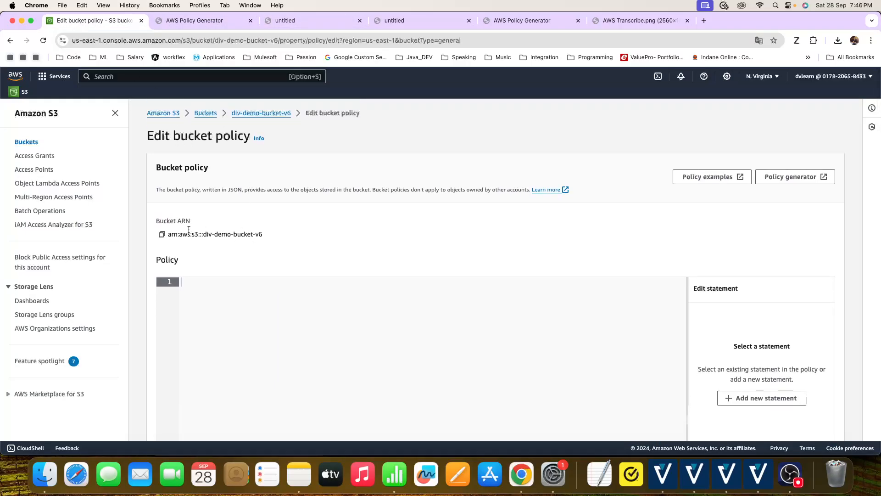
{"action": "left_click", "coordinate": [161, 235]}
{"action": "left_click", "coordinate": [195, 20]}
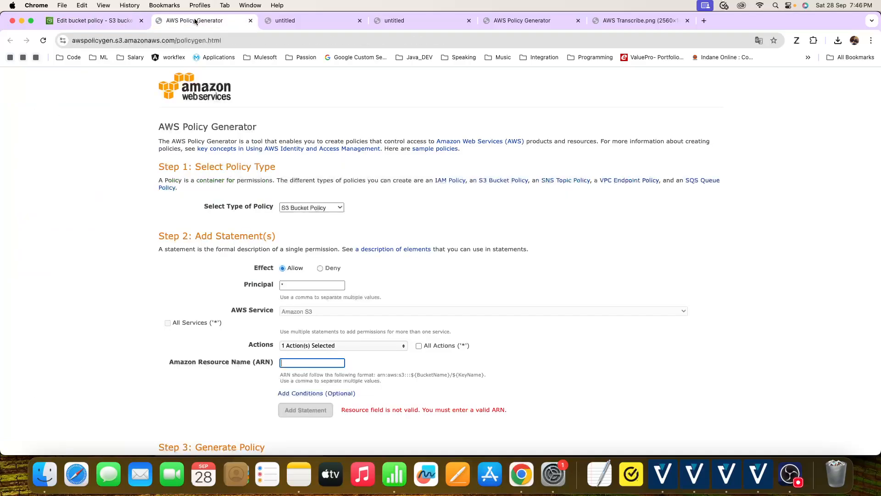
{"action": "key", "text": "super+v"}
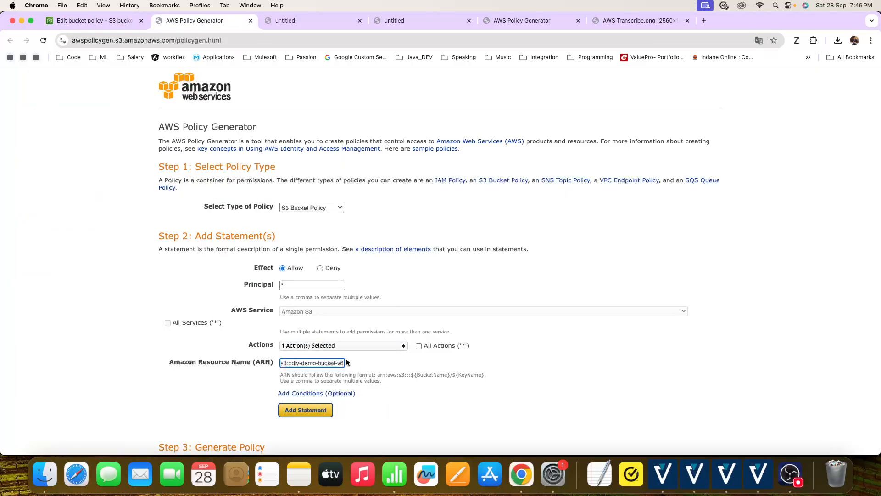
{"action": "type", "text": "/*"}
{"action": "scroll", "coordinate": [334, 363], "scroll_direction": "up", "scroll_amount": 1}
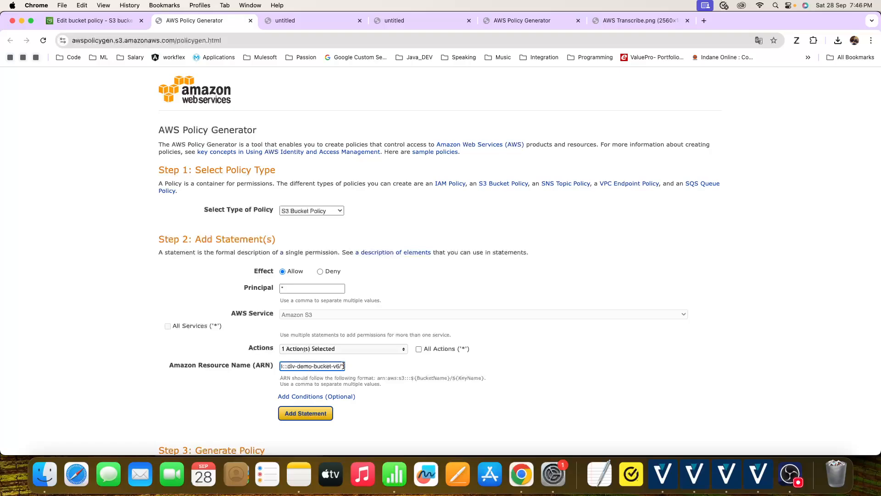
{"action": "key", "text": "BackSpace"}
{"action": "left_click", "coordinate": [319, 413]}
- Generate the policy from the added statement, copy its entire JSON document, and close the document
{"action": "scroll", "coordinate": [319, 413], "scroll_direction": "down", "scroll_amount": 3}
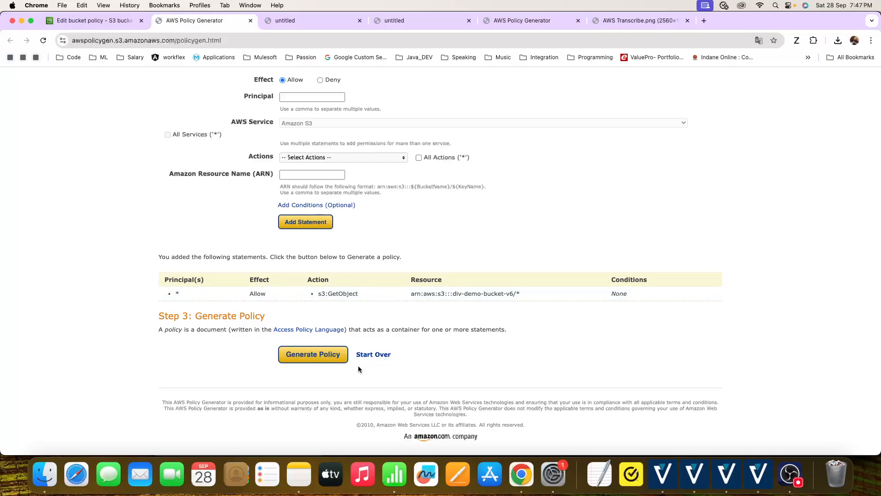
{"action": "left_click", "coordinate": [329, 354]}
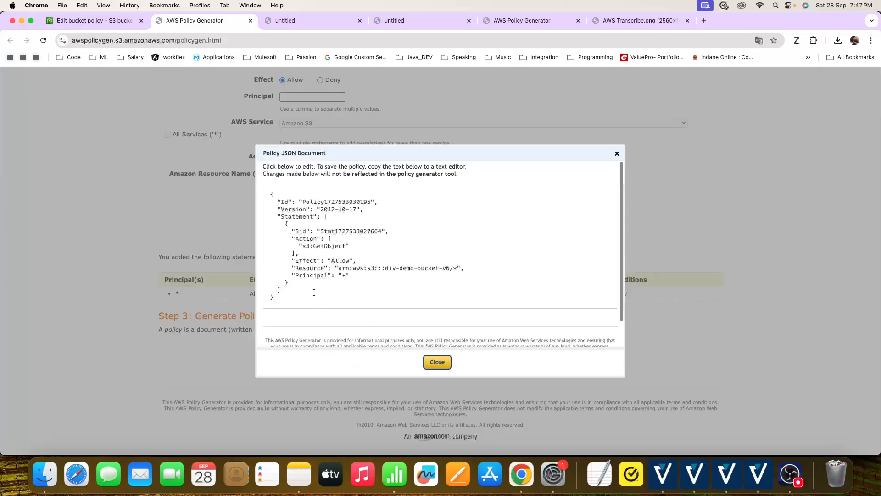
{"action": "left_click_drag", "start_coordinate": [304, 299], "coordinate": [238, 158]}
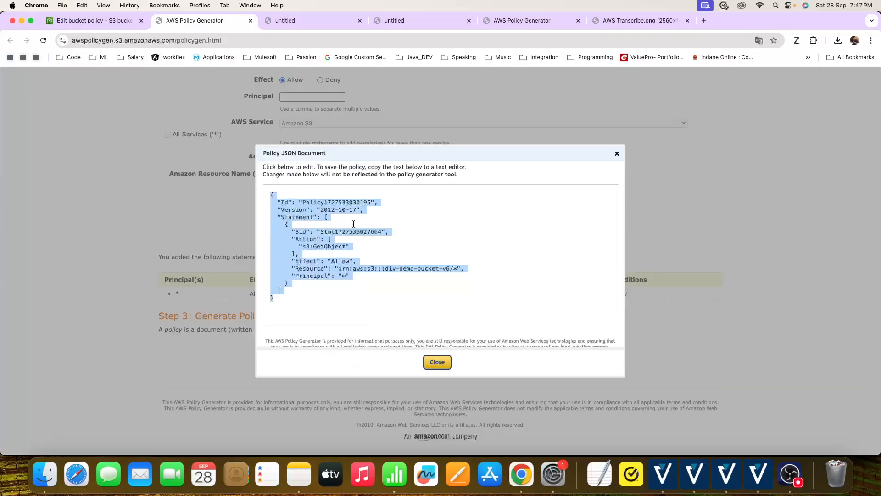
{"action": "left_click", "coordinate": [437, 363]}
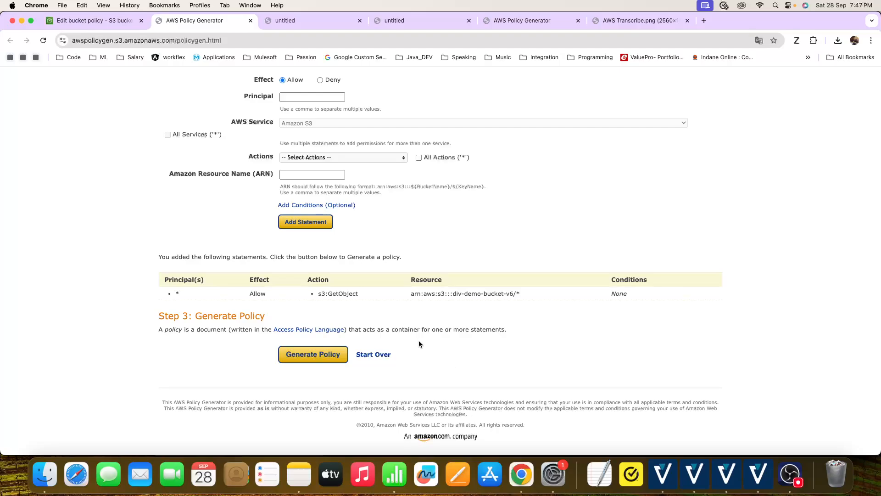
- Return to the bucket policy editor of div-demo-bucket-v6 and paste the copied JSON policy into it
{"action": "left_click", "coordinate": [80, 7]}
{"action": "left_click", "coordinate": [45, 76]}
{"action": "left_click", "coordinate": [85, 19]}
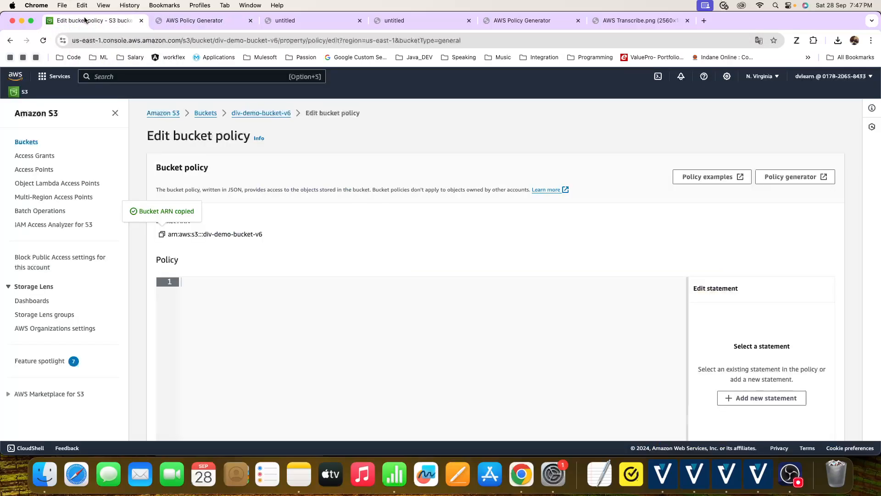
{"action": "key", "text": "super+v"}
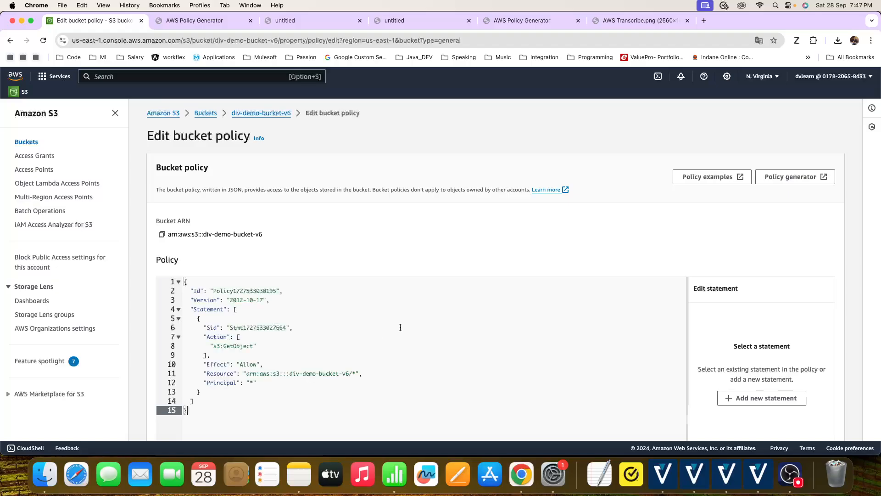
- Review the principal, resource, effect and action in the pasted policy statement, and save the bucket policy changes
{"action": "left_click_drag", "start_coordinate": [256, 383], "coordinate": [197, 385]}
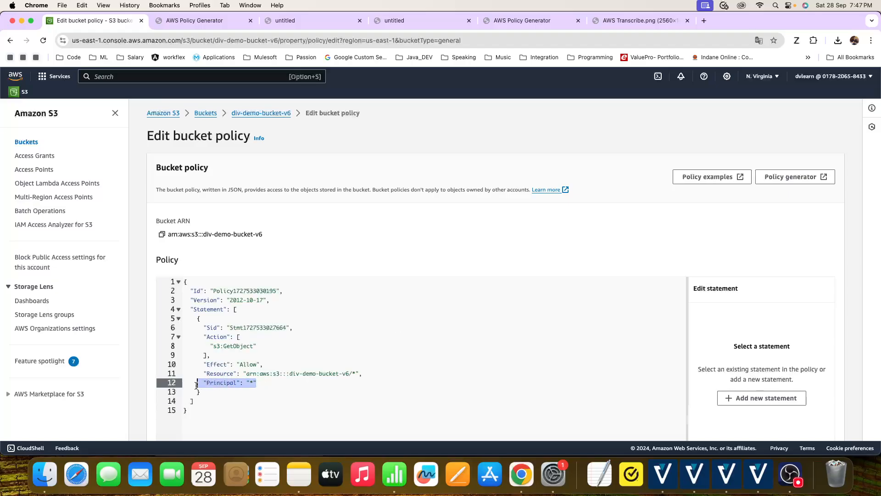
{"action": "left_click", "coordinate": [310, 393]}
{"action": "left_click_drag", "start_coordinate": [274, 392], "coordinate": [234, 385]}
{"action": "left_click", "coordinate": [322, 373]}
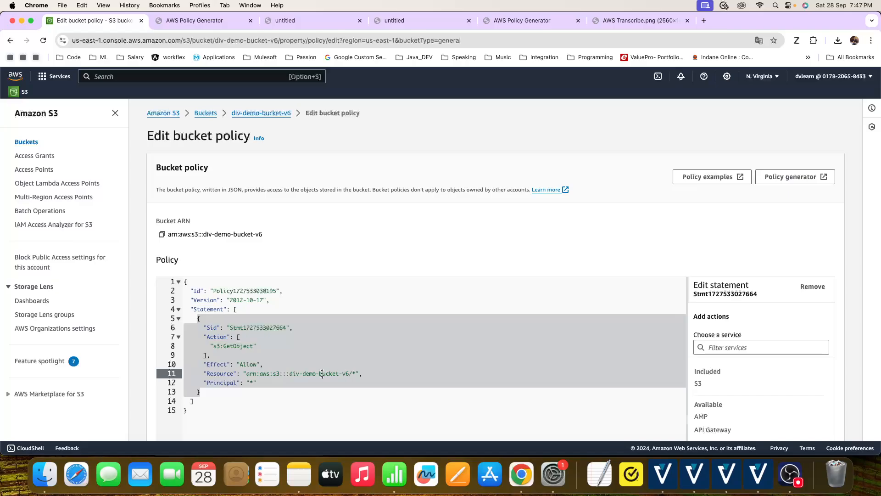
{"action": "mouse_move", "coordinate": [290, 374]}
{"action": "left_mouse_down"}
{"action": "mouse_move", "coordinate": [355, 375]}
{"action": "mouse_move", "coordinate": [290, 374]}
{"action": "left_mouse_up"}
{"action": "double_click", "coordinate": [247, 365]}
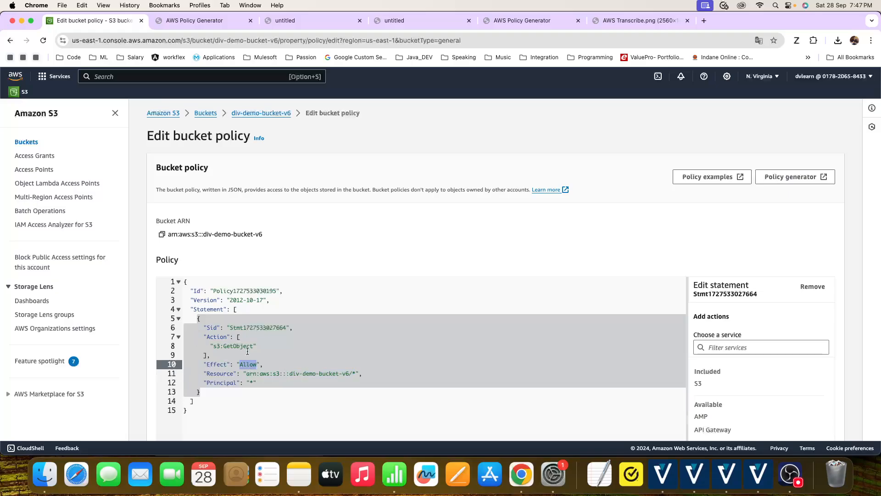
{"action": "double_click", "coordinate": [235, 348]}
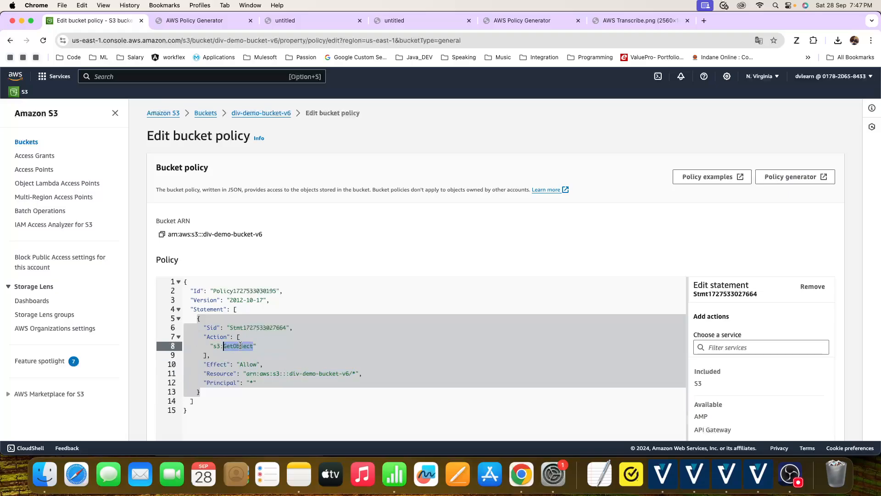
{"action": "scroll", "coordinate": [627, 333], "scroll_direction": "down", "scroll_amount": 5}
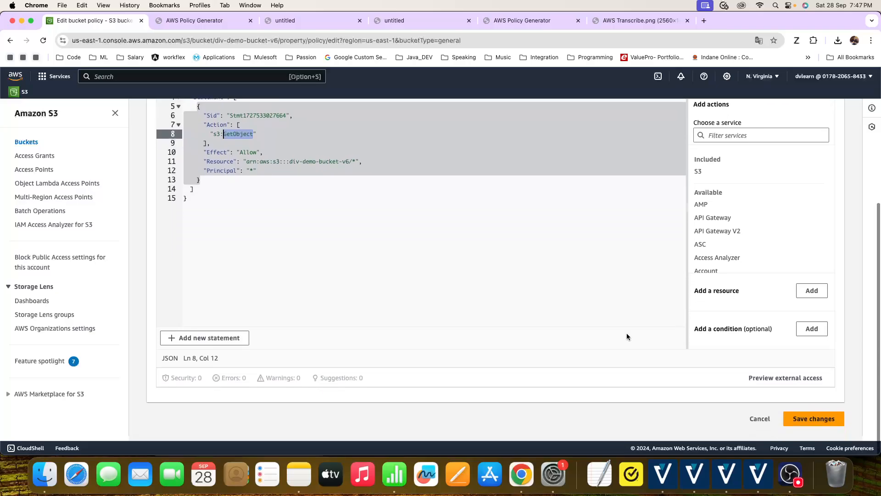
{"action": "left_click", "coordinate": [822, 422]}
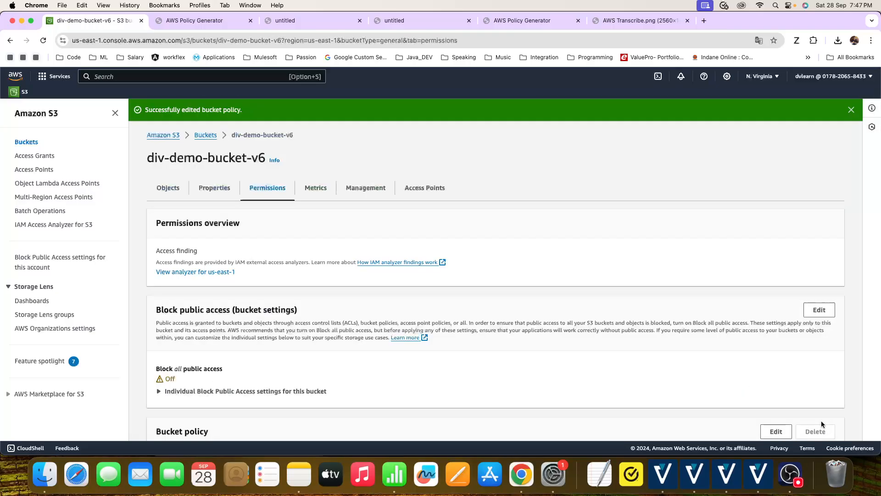
- Open Migrain_Doc_White_Paper.pdf from the bucket's objects, view the file through its object URL, and return to its object details
{"action": "left_click", "coordinate": [170, 189]}
{"action": "left_click", "coordinate": [232, 282]}
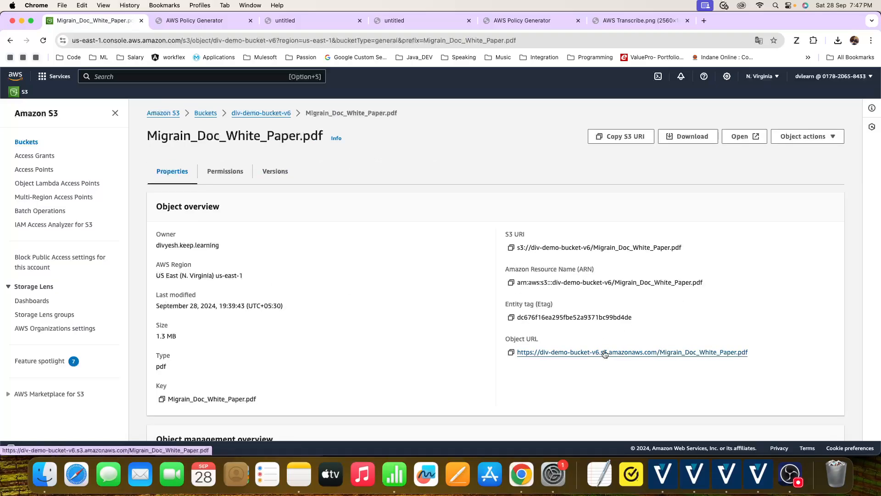
{"action": "left_click", "coordinate": [606, 353]}
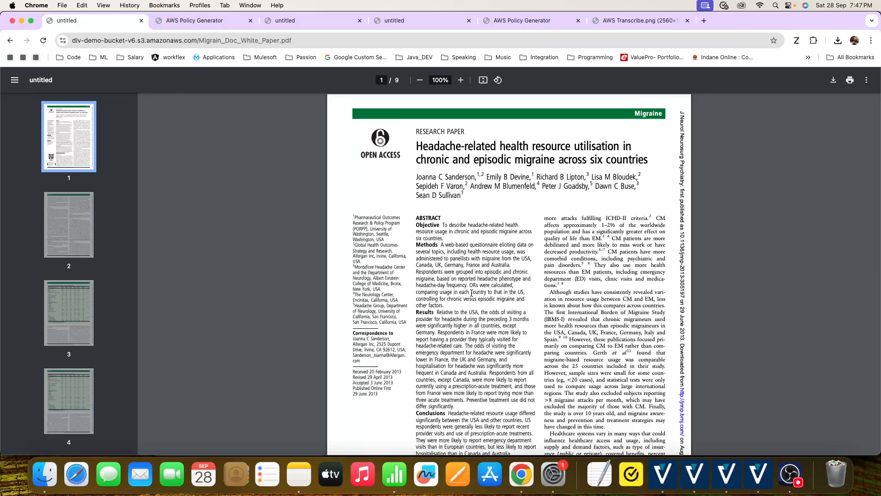
{"action": "left_click", "coordinate": [10, 41]}
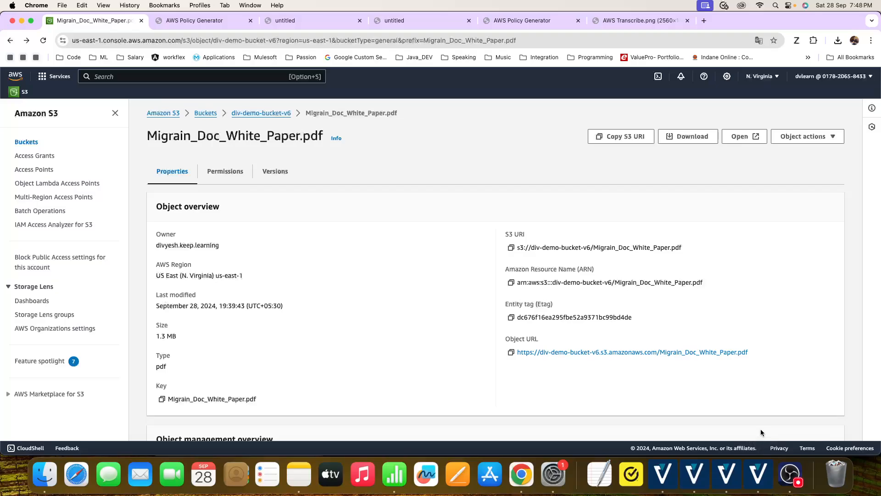
{"action": "left_click", "coordinate": [792, 471]}
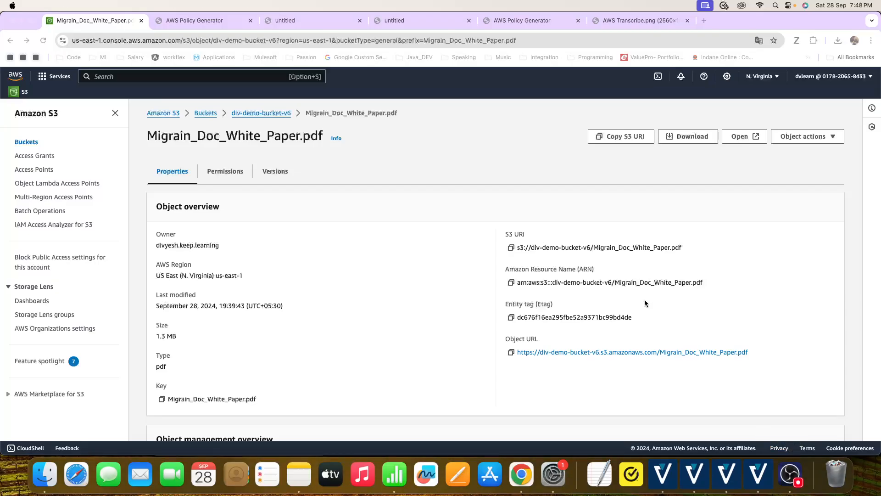